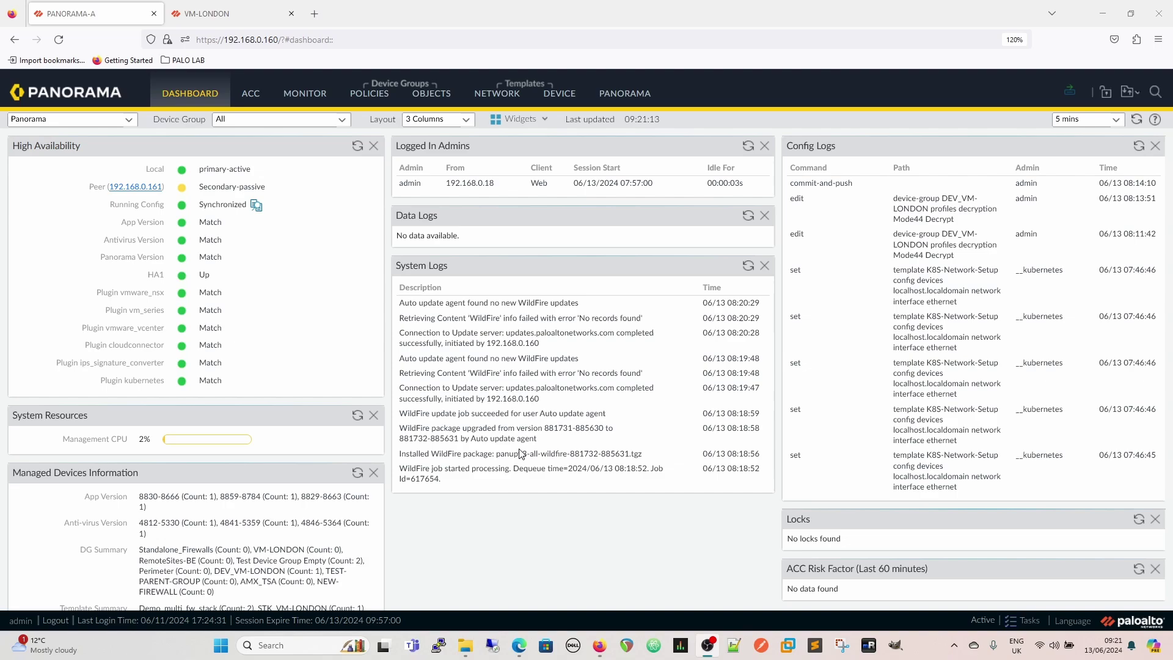
Step: Open the DEV_VM-LONDON decryption profiles, then show VM-LONDON's own Decryption Profile list for comparison
left_click(445, 97)
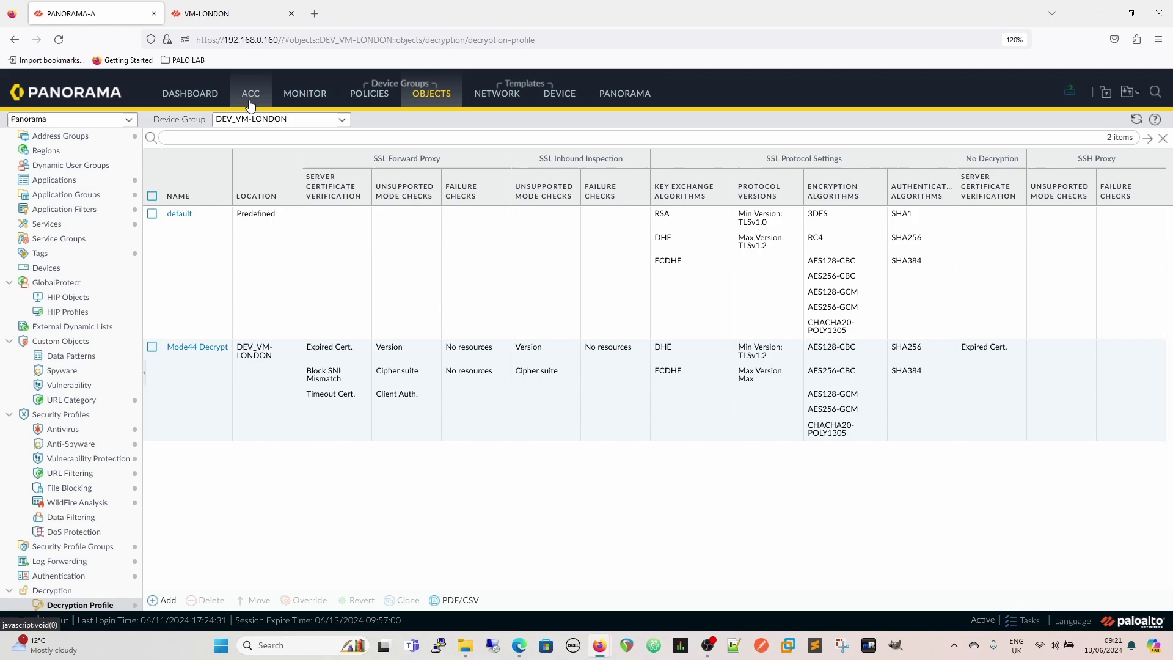
left_click(374, 100)
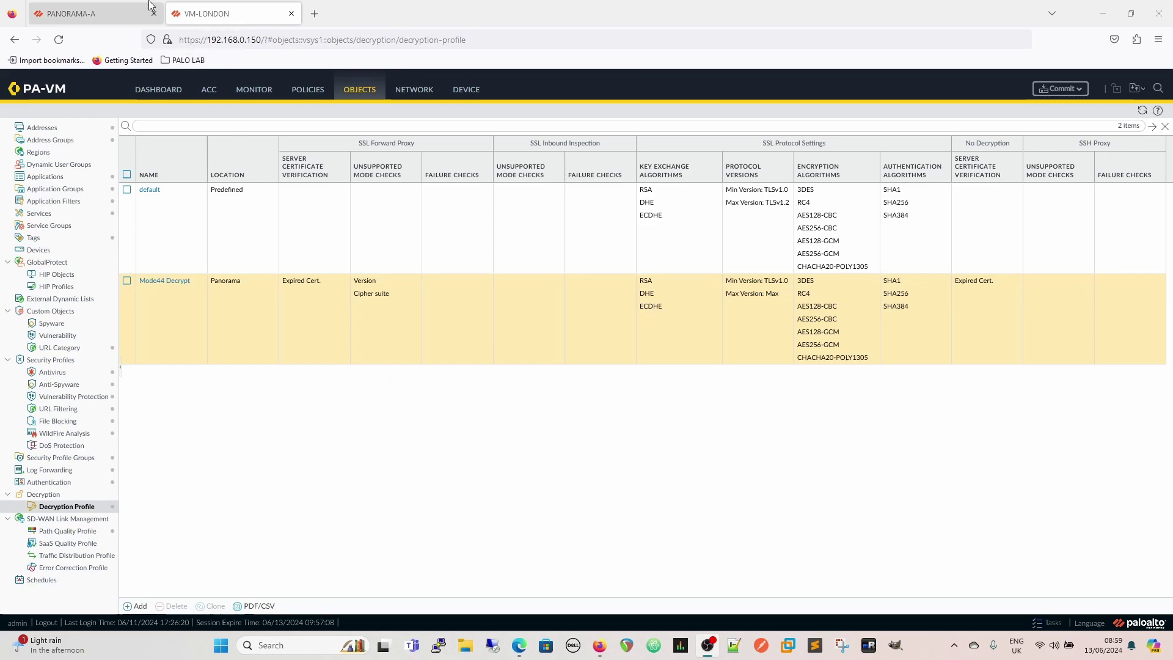
Step: Review Mode44 Decrypt's protocol settings (TLSv1.0, RSA, 3DES, RC4, SHA1 allowed) and its forward proxy checks
left_click(162, 281)
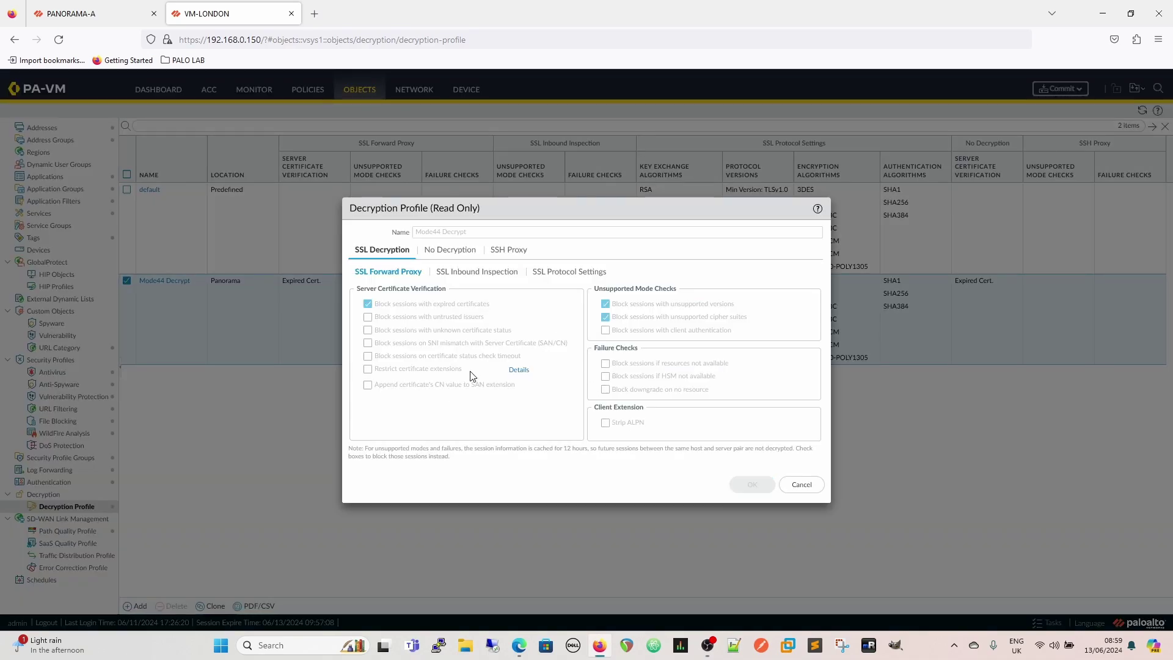
left_click(552, 273)
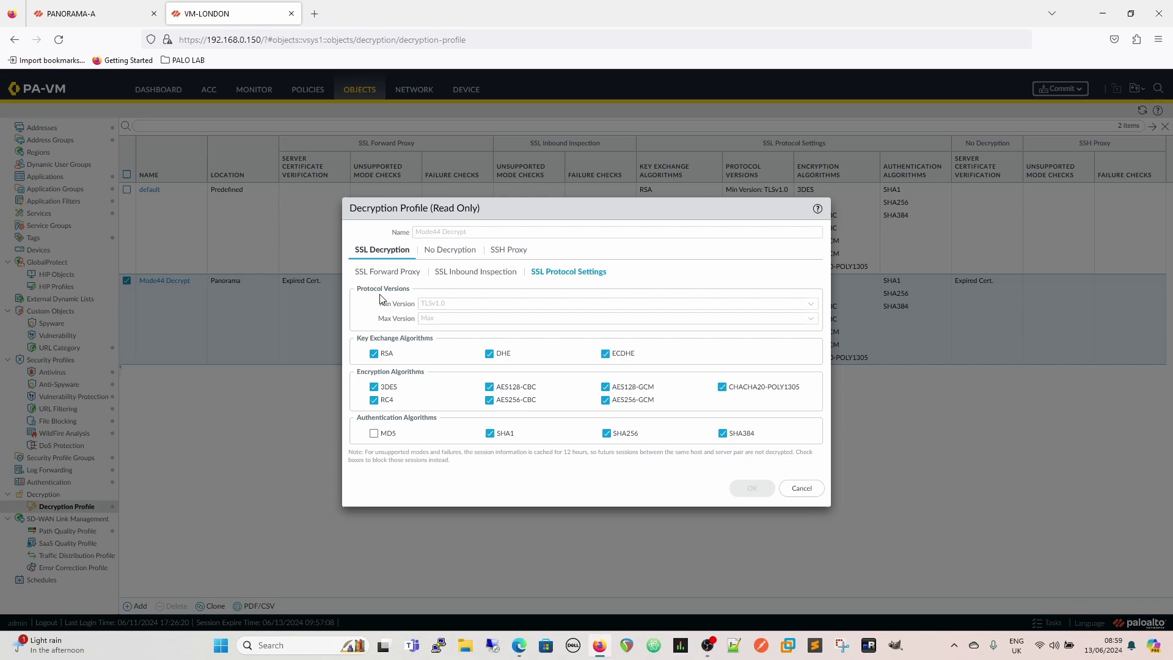
left_click(383, 273)
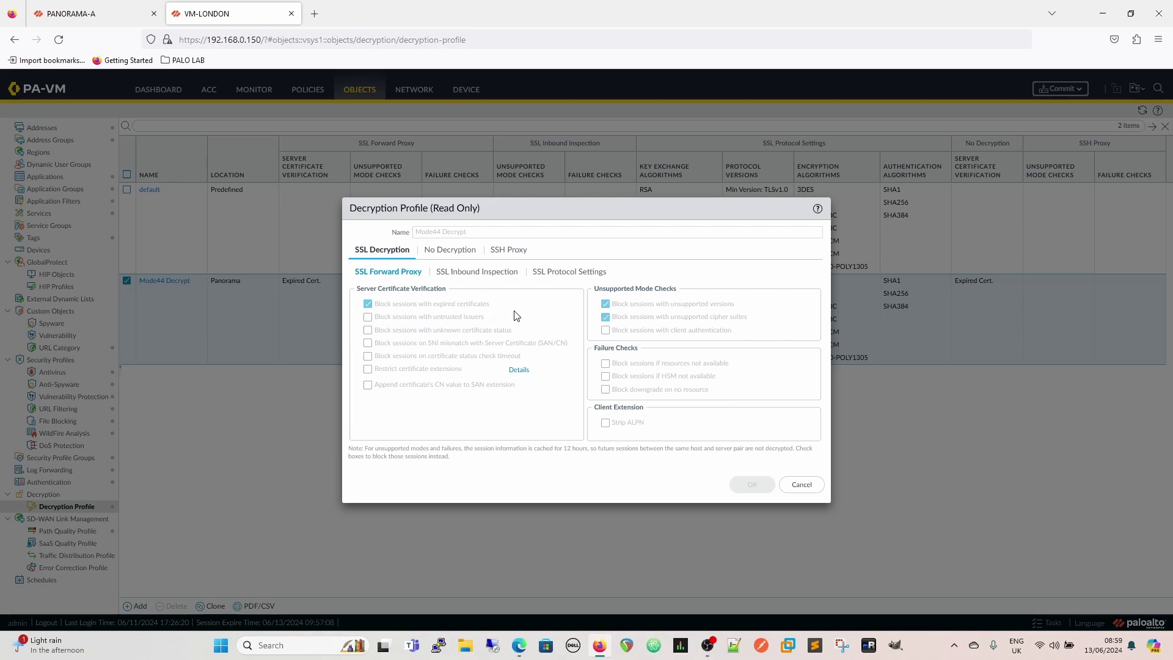
Step: Close Mode44 Decrypt, view the default profile and an empty new profile, discarding both unchanged
left_click(803, 487)
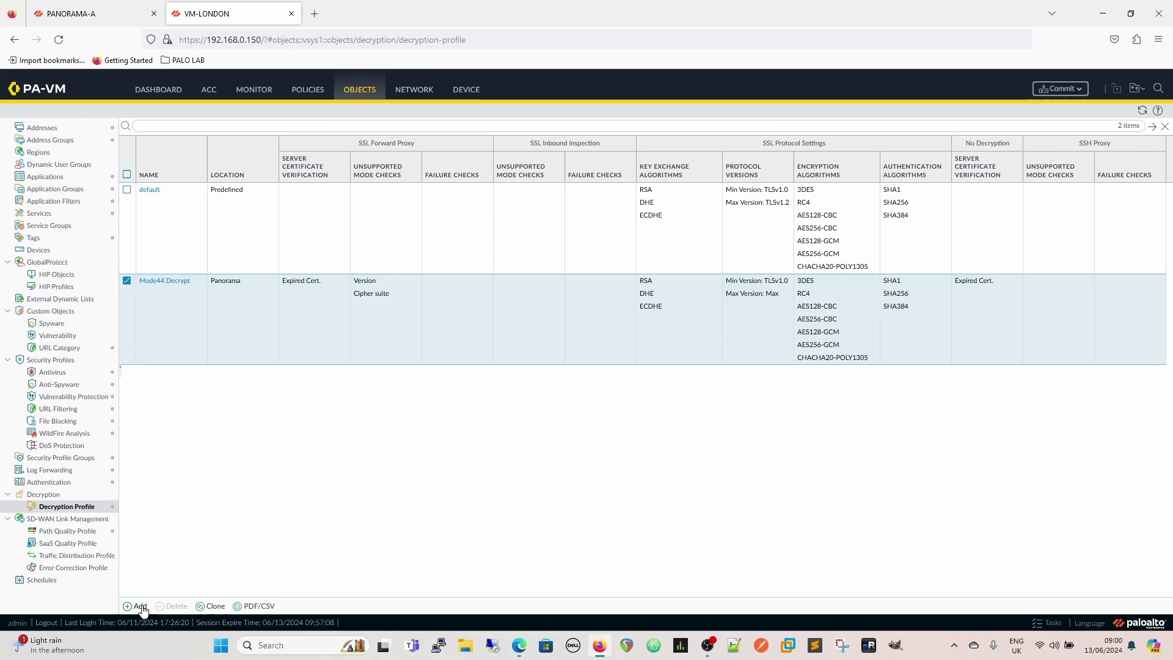
left_click(149, 190)
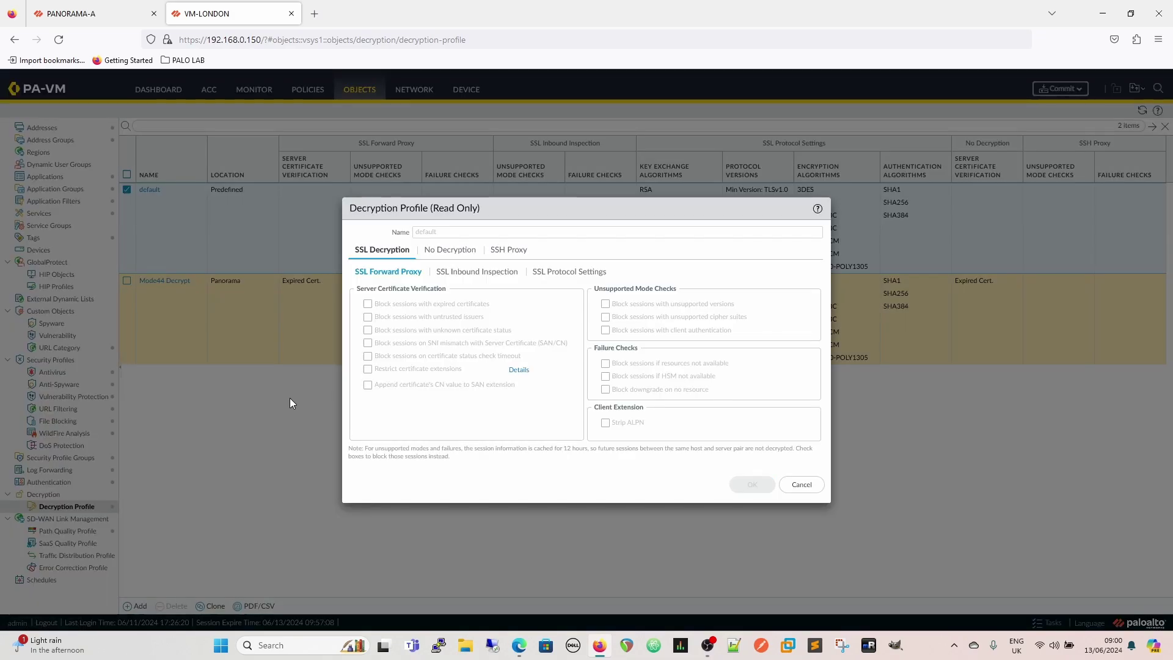
left_click(803, 485)
left_click(136, 607)
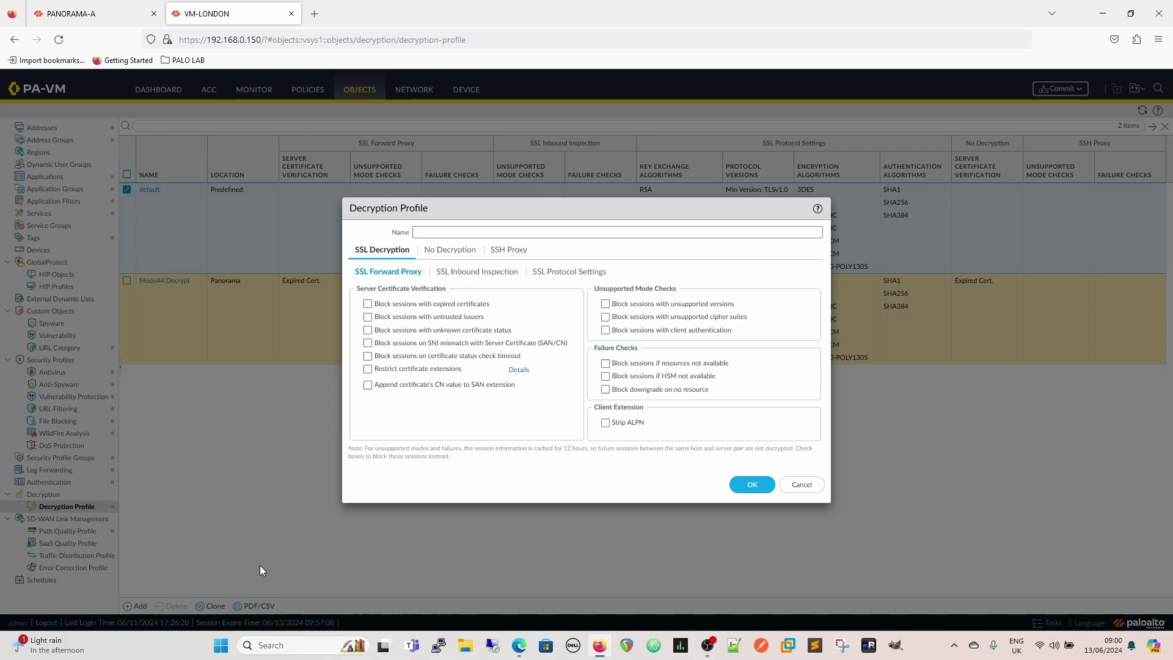
left_click(802, 485)
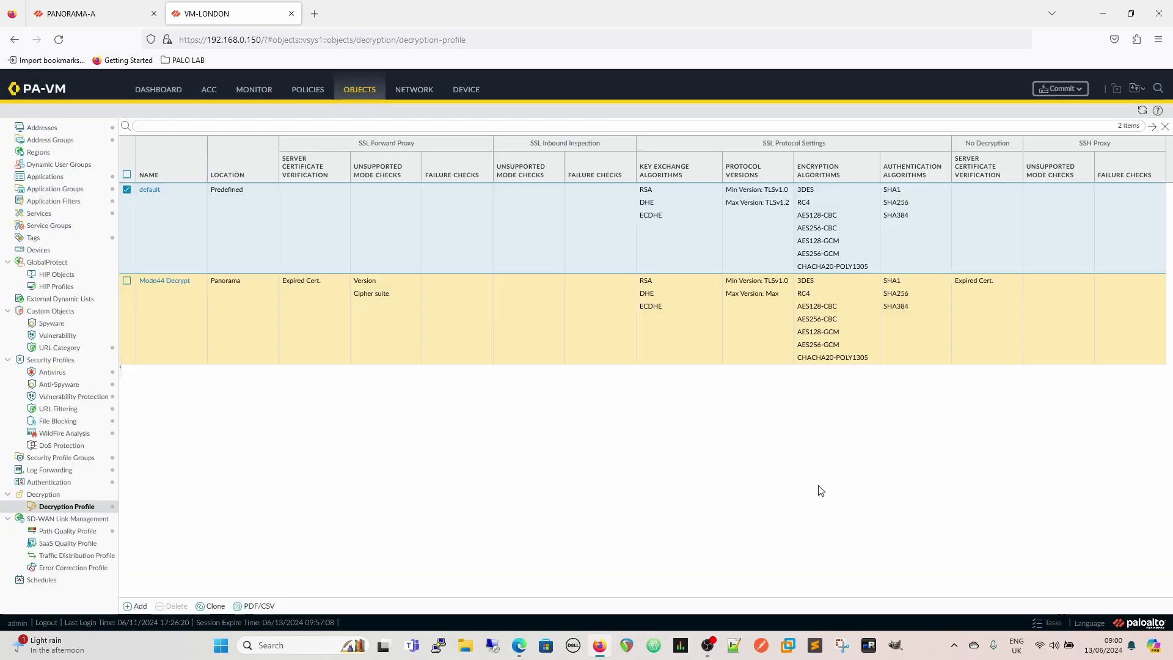
Step: Reopen the read-only Mode44 Decrypt profile to inspect its certificate extension restrictions
left_click(166, 281)
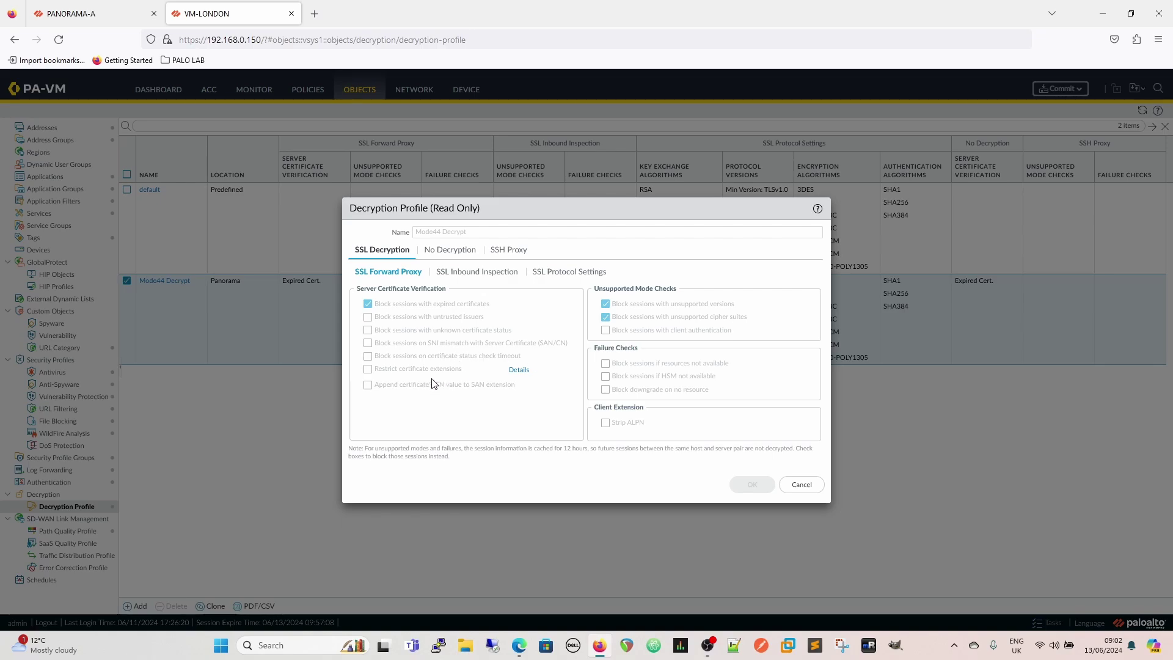
Step: View the required extensions (Digital Signature, Key Encipherment, Server Authentication), then check the unblocked inbound inspection settings
left_click(517, 373)
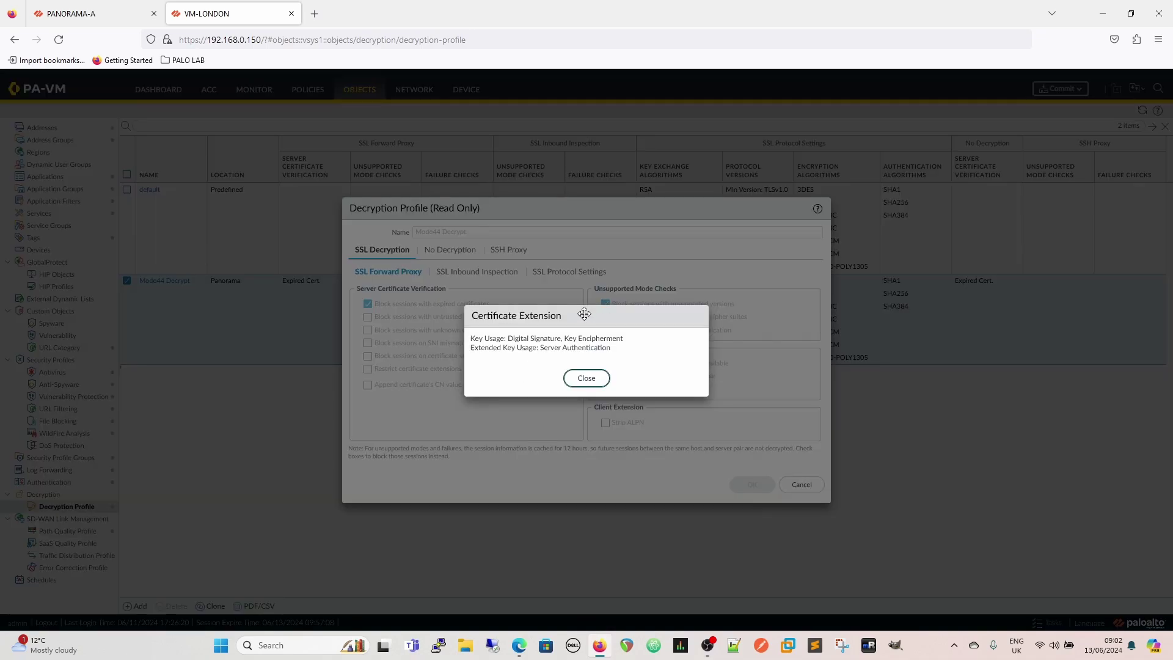
left_click(602, 379)
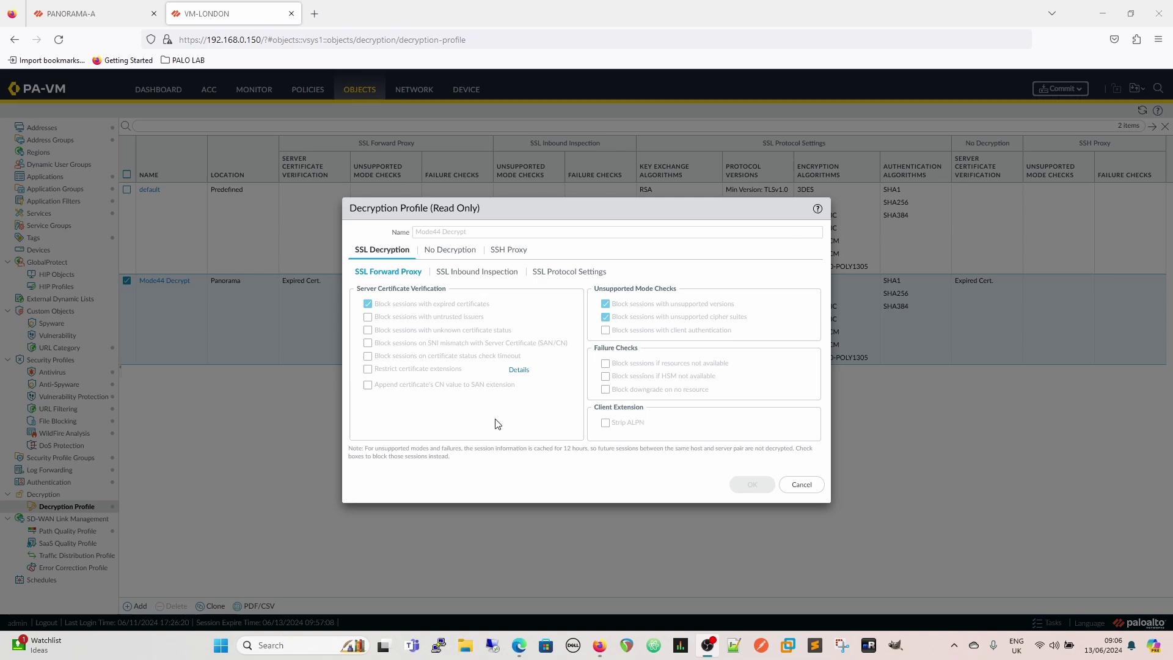
left_click(476, 272)
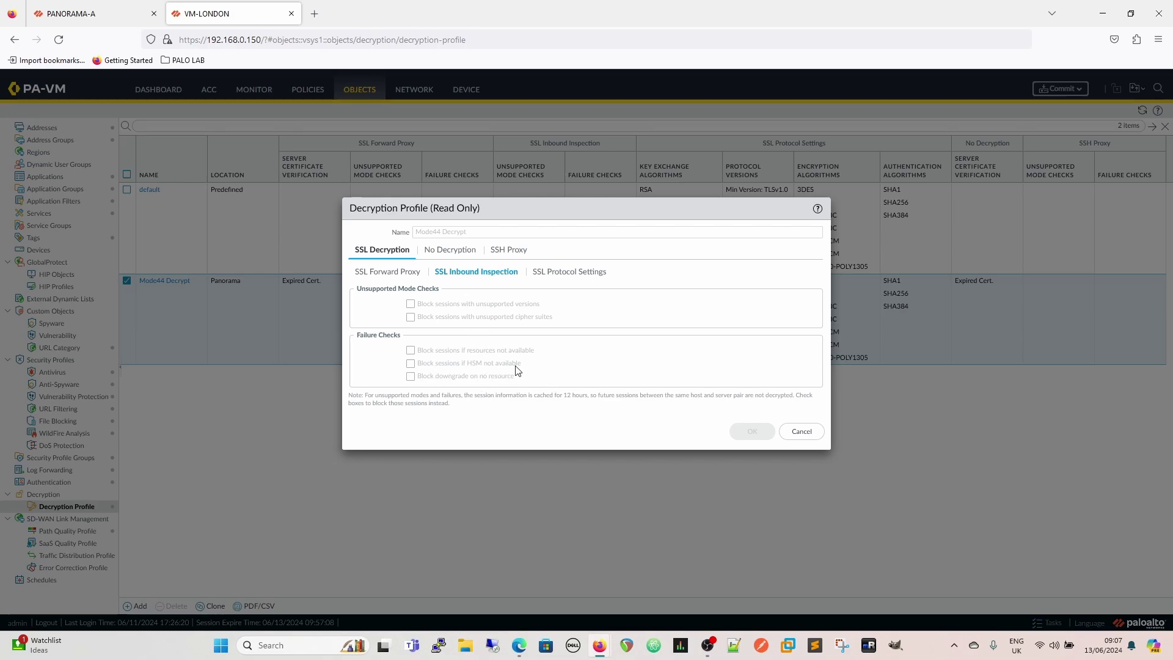
Step: Recheck Mode44 Decrypt's SSL protocol settings on the firewall, then close the profile unchanged
left_click(563, 274)
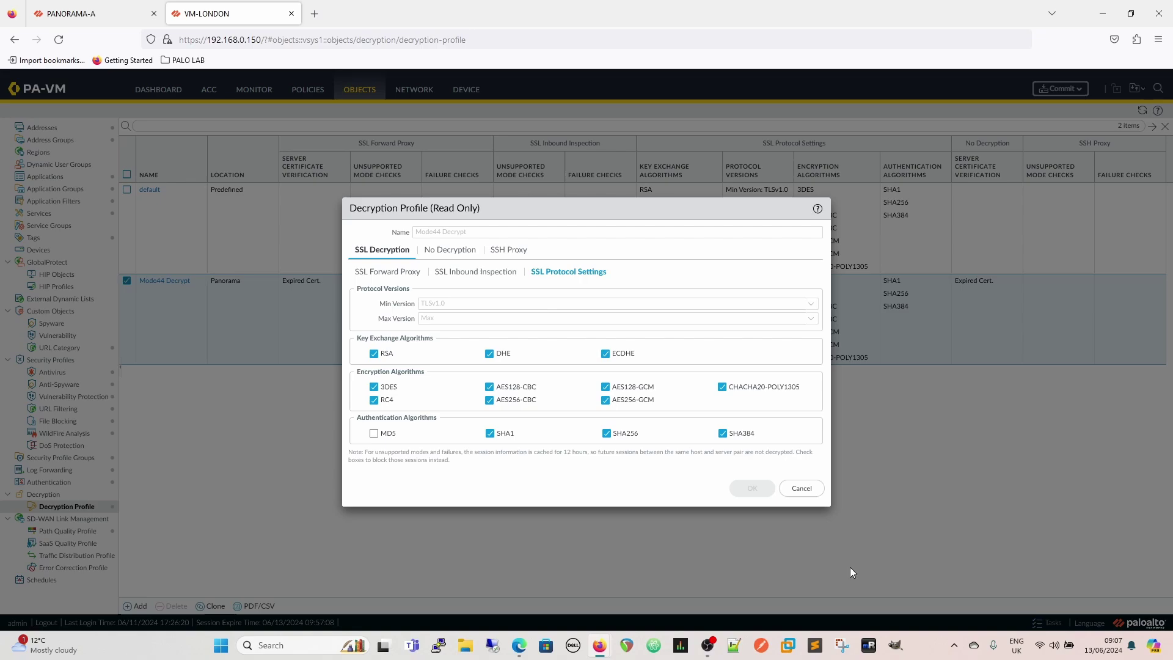
left_click(802, 488)
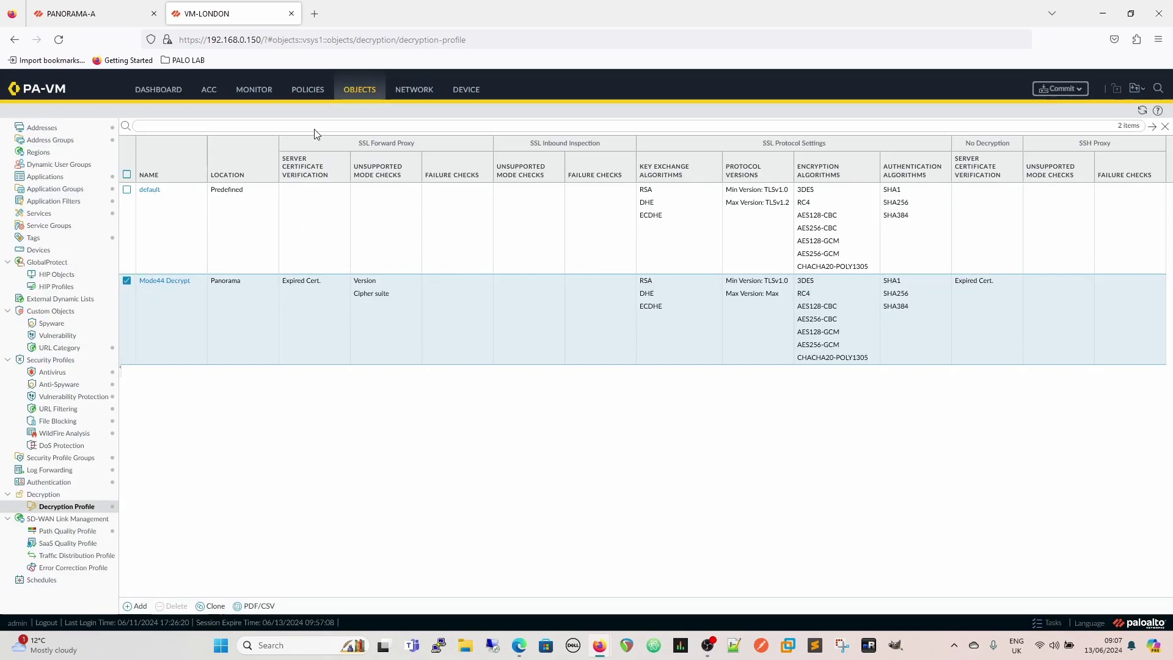
Step: Back in Panorama, check the device groups and their templates, then return to DEV_VM-LONDON's decryption profiles
left_click(91, 14)
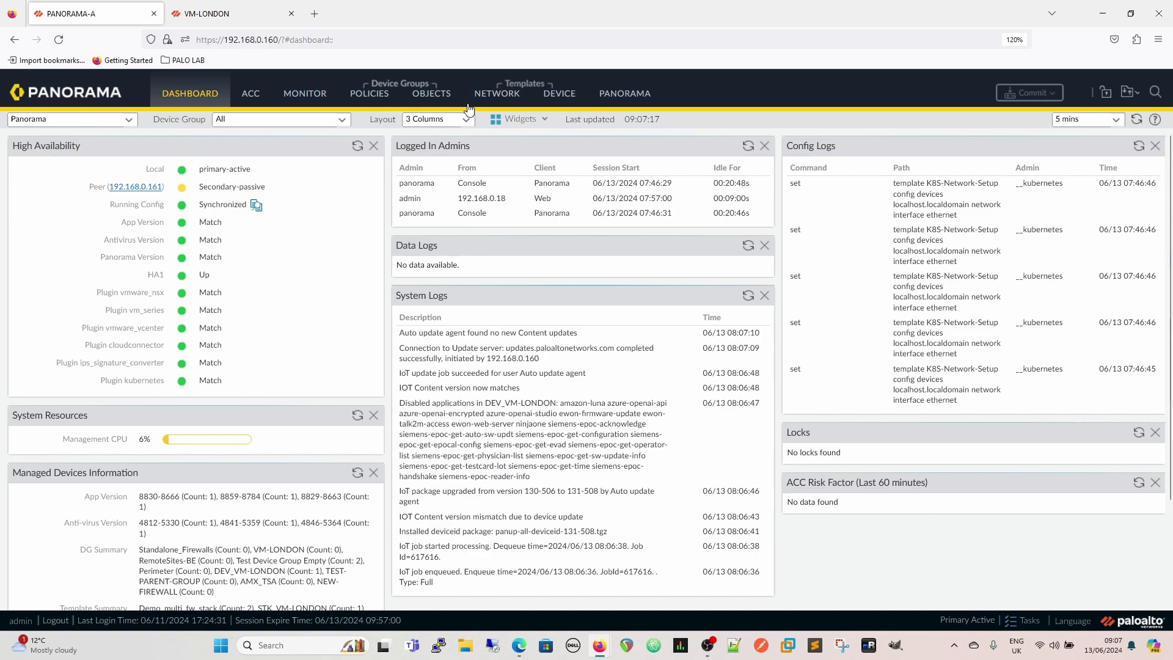
left_click(430, 94)
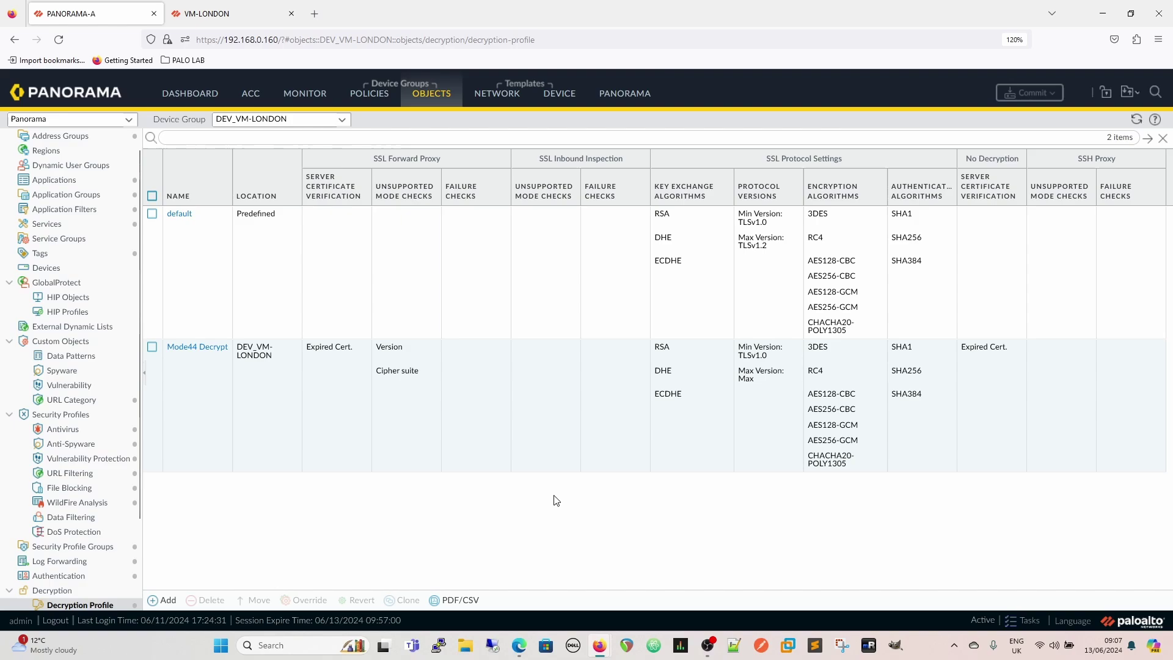
left_click(629, 98)
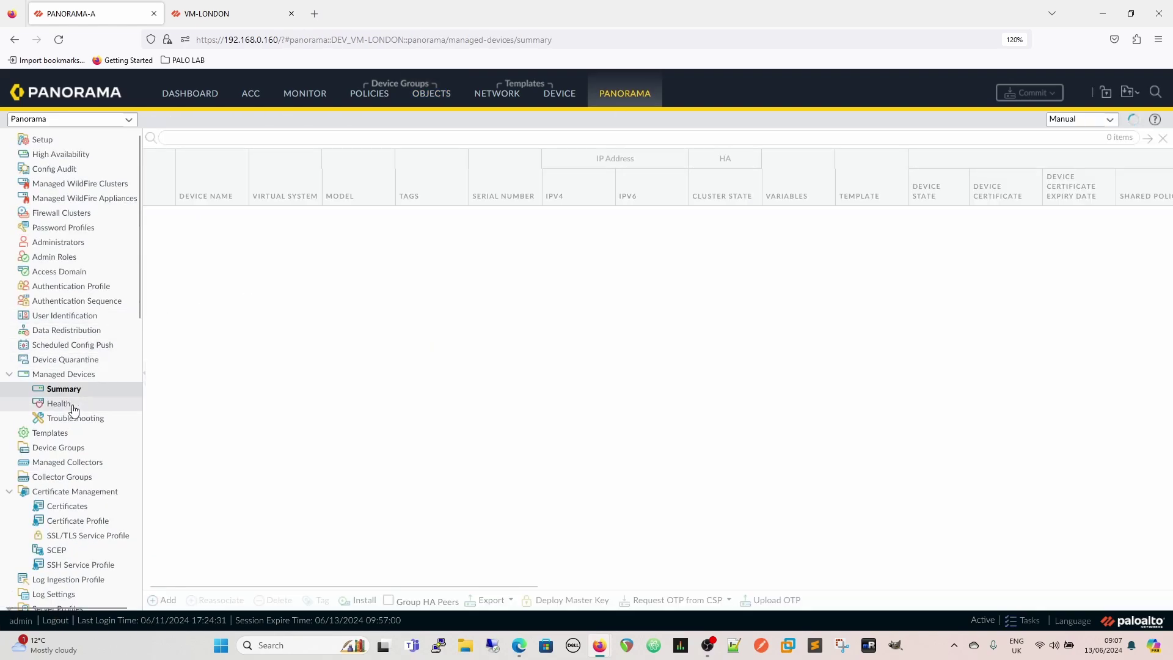
left_click(61, 447)
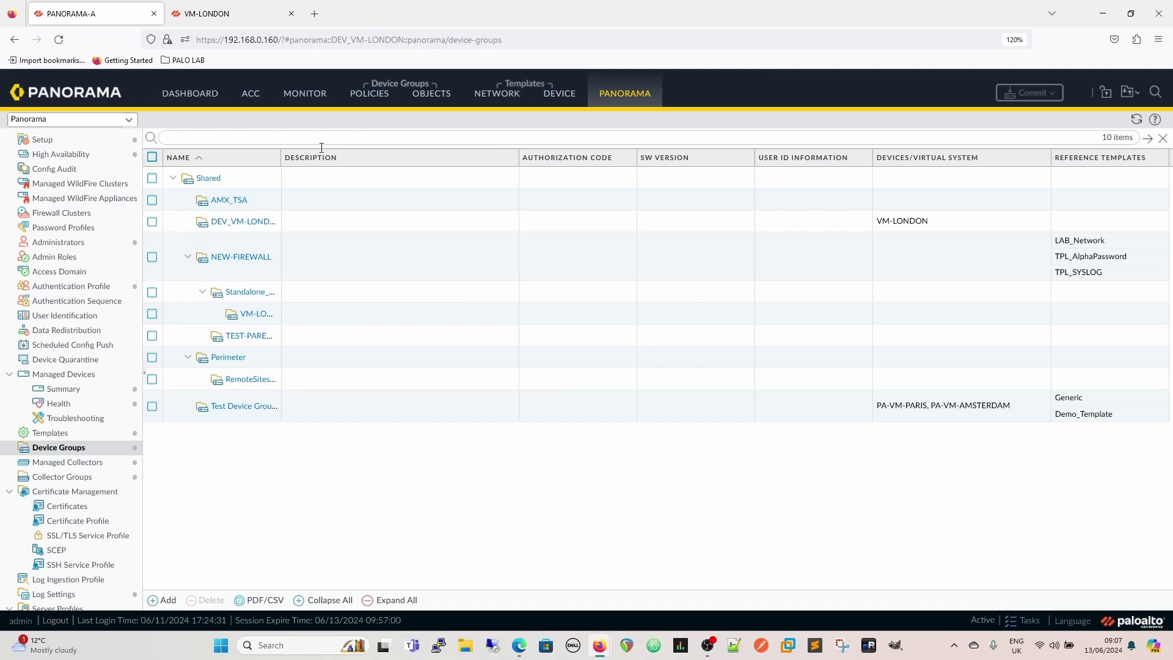
left_click(431, 98)
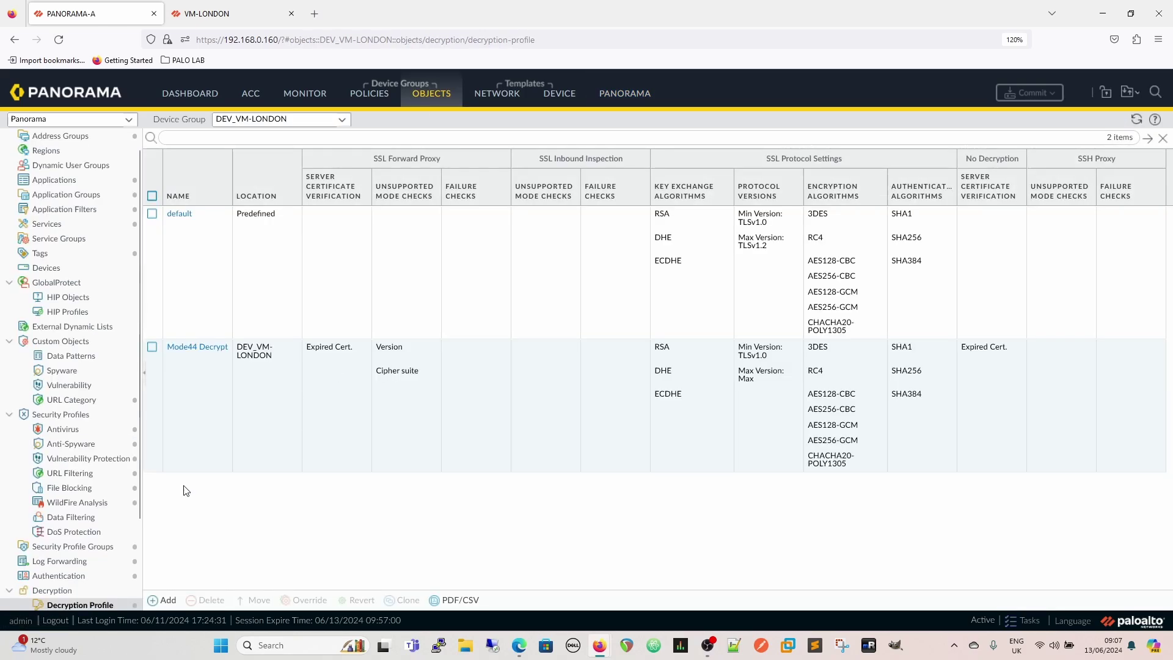
Step: Select the Mode44 Decrypt row and open it in Panorama's editable profile dialog
left_click(191, 358)
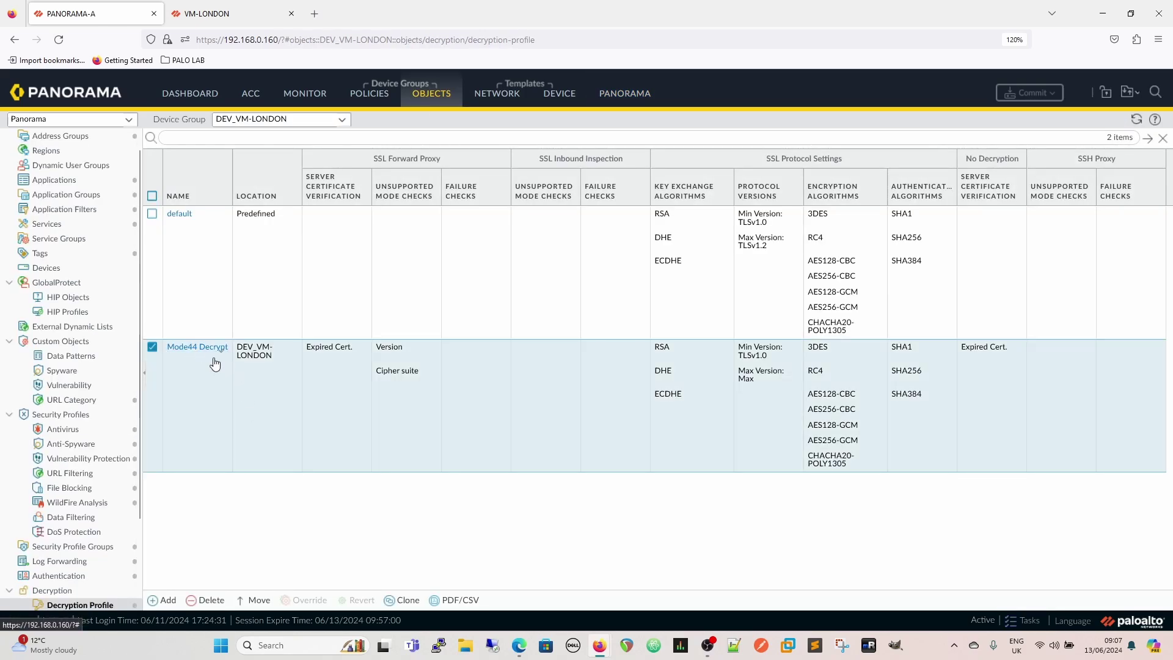
left_click(198, 347)
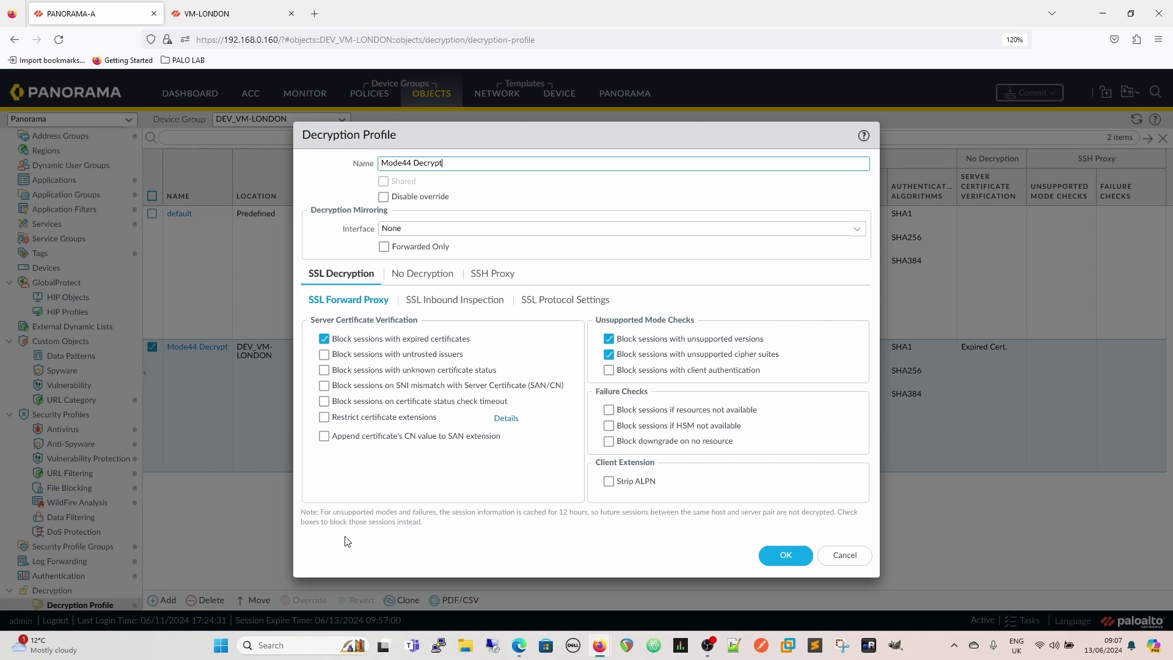
Step: Block client authentication, downgrade, missing resources, SNI mismatch and status timeout, and append CN to SAN
left_click(609, 370)
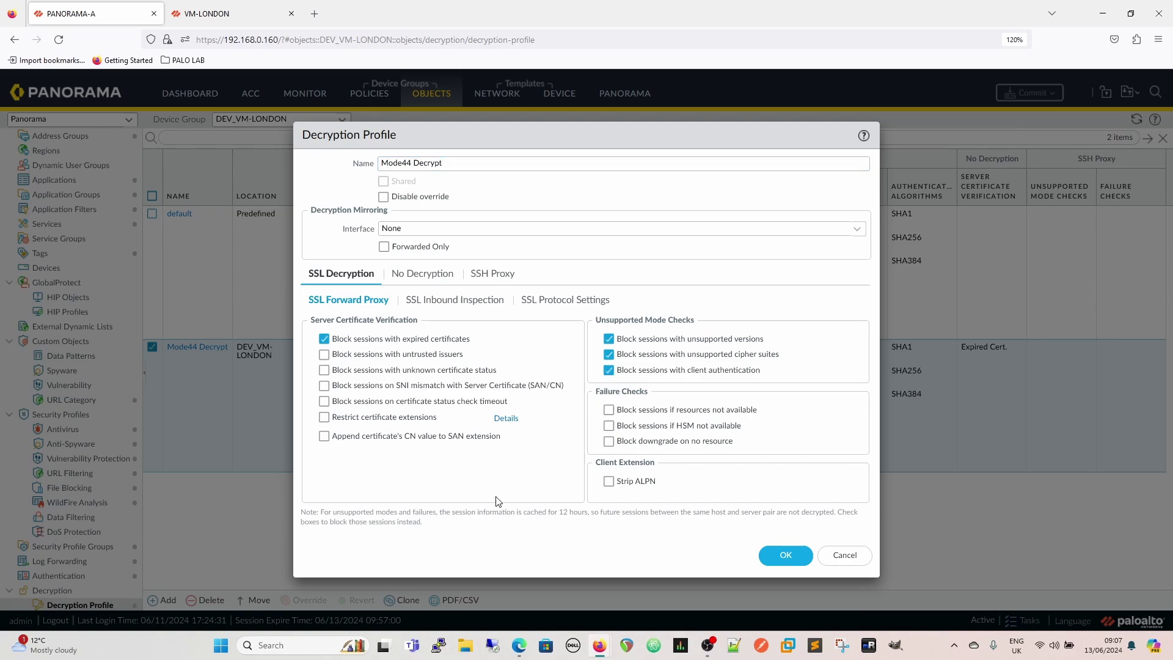
left_click(609, 442)
left_click(609, 411)
left_click(323, 389)
left_click(335, 404)
left_click(324, 436)
left_click(468, 301)
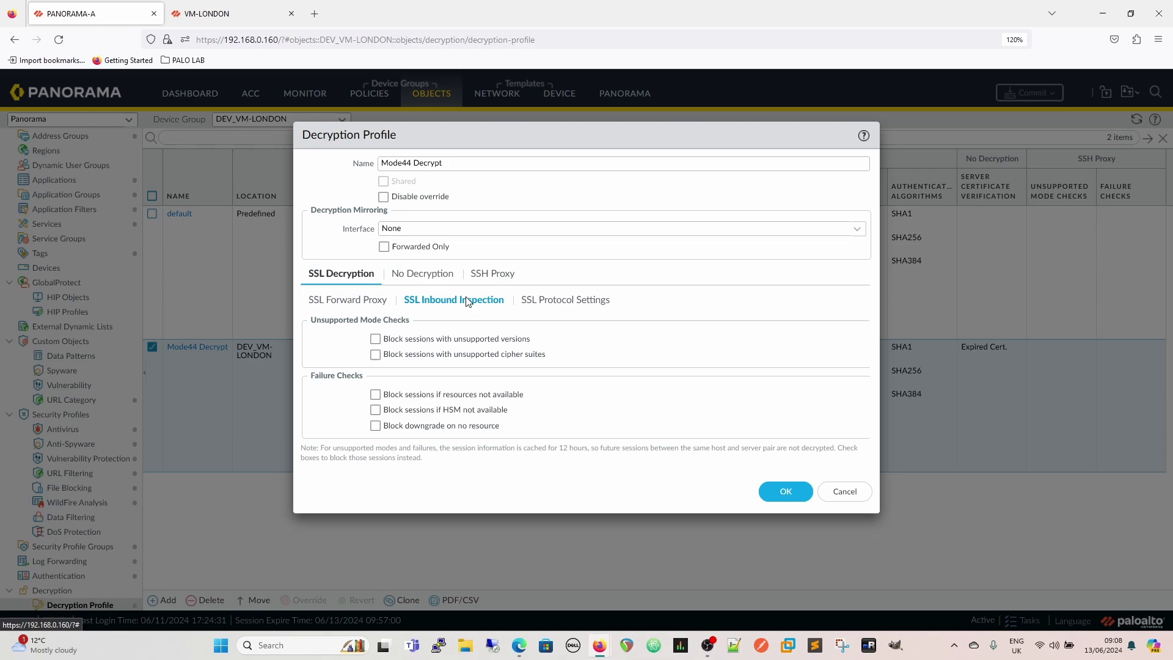
Step: Block inbound sessions with unsupported versions, unsupported cipher suites, or unavailable resources
left_click(376, 340)
left_click(378, 356)
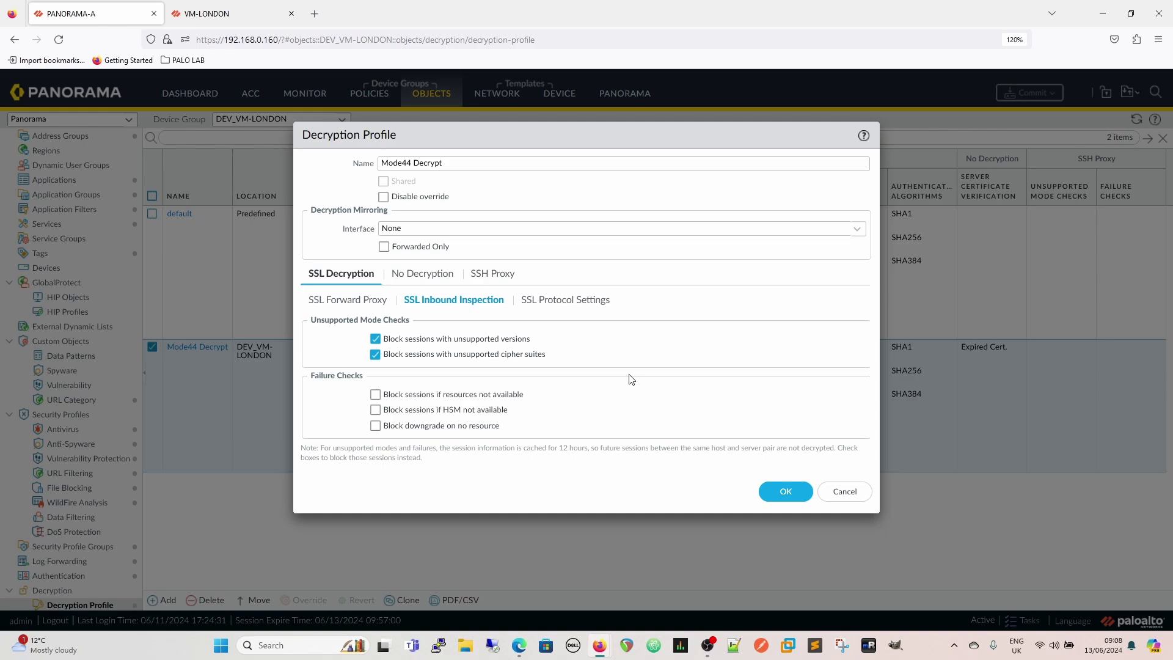
left_click(374, 395)
left_click(542, 301)
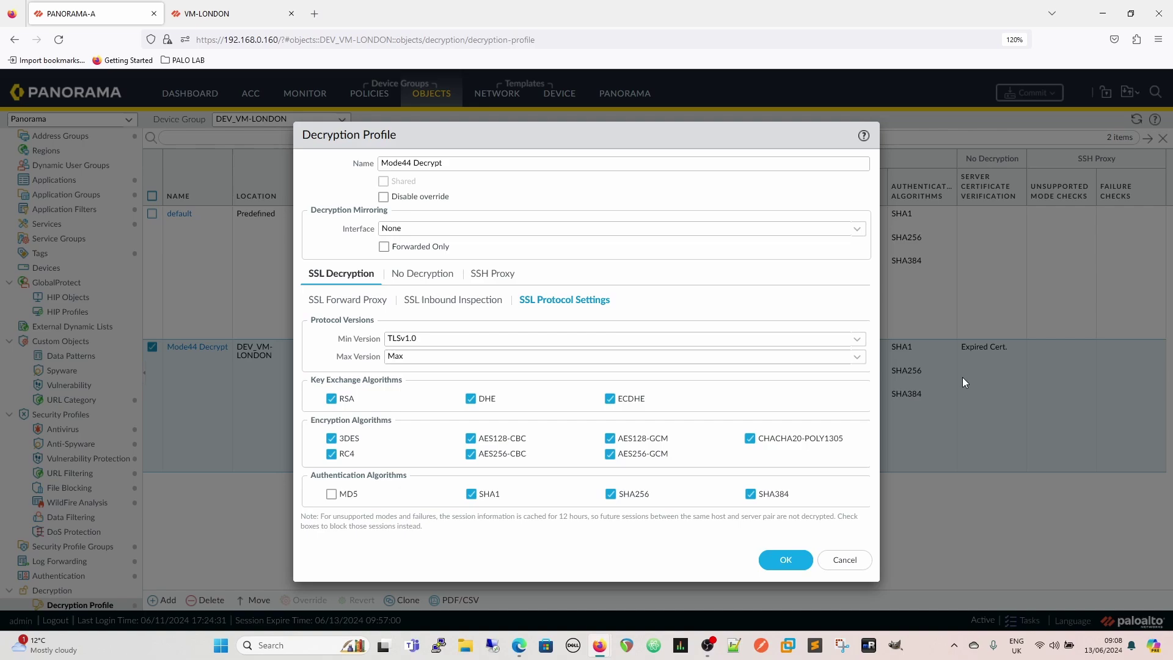
Step: Try TLSv1.1, then TLSv1.2 as Mode44 Decrypt's minimum version with SHA1 cleared, then revert to TLSv1.0
left_click(858, 339)
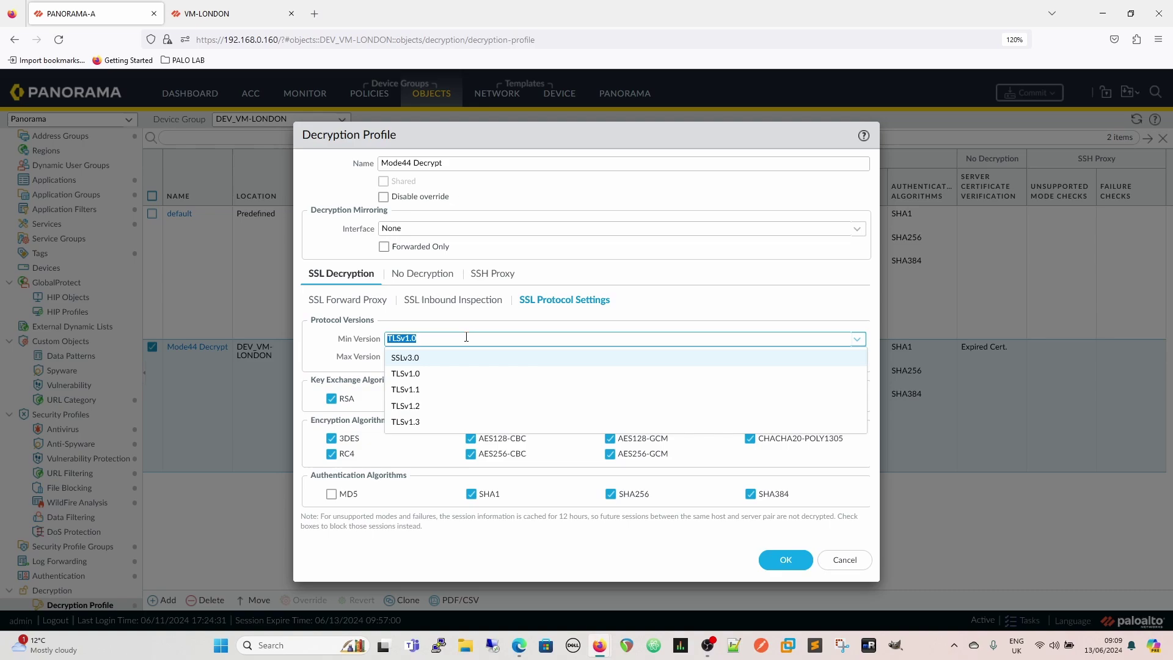
left_click(611, 390)
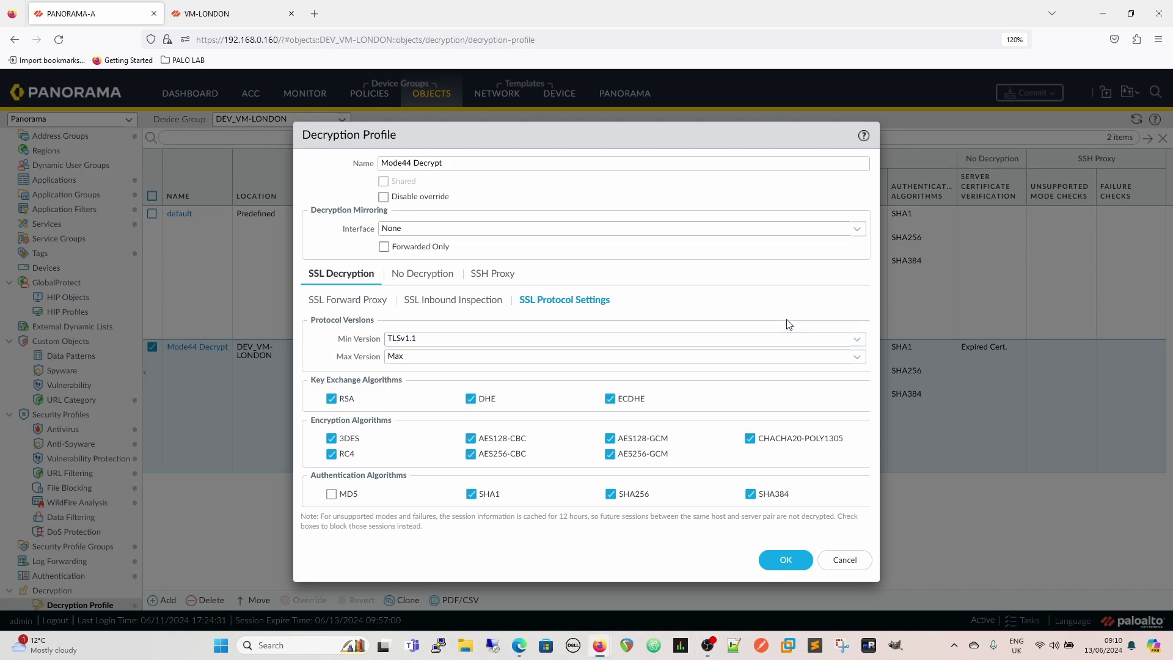
left_click(858, 340)
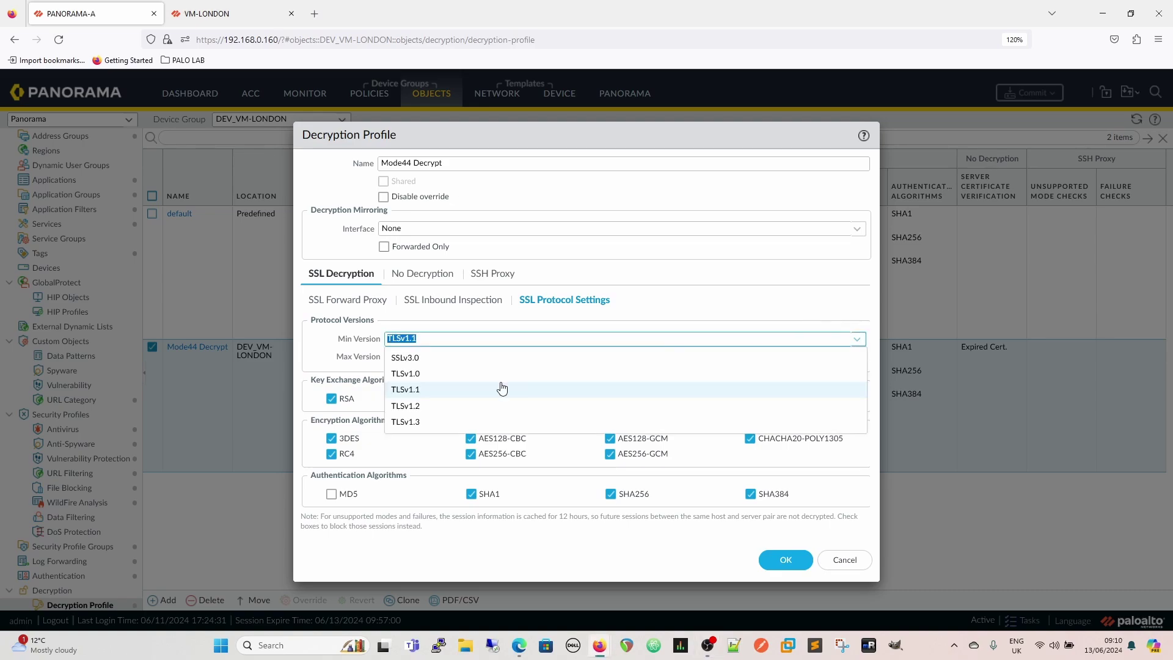
left_click(427, 405)
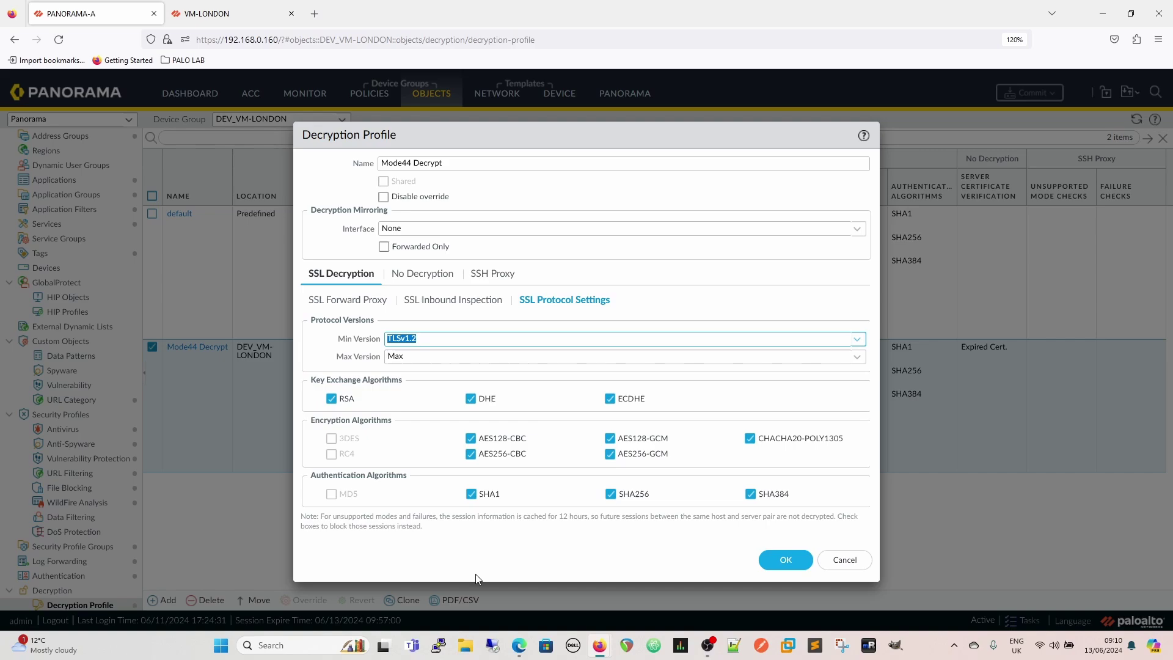
left_click(471, 494)
left_click(858, 340)
left_click(422, 371)
Step: Set minimum version TLSv1.2, clear RSA key exchange and SHA1, then review the No Decryption settings
left_click(858, 339)
left_click(437, 407)
left_click(471, 494)
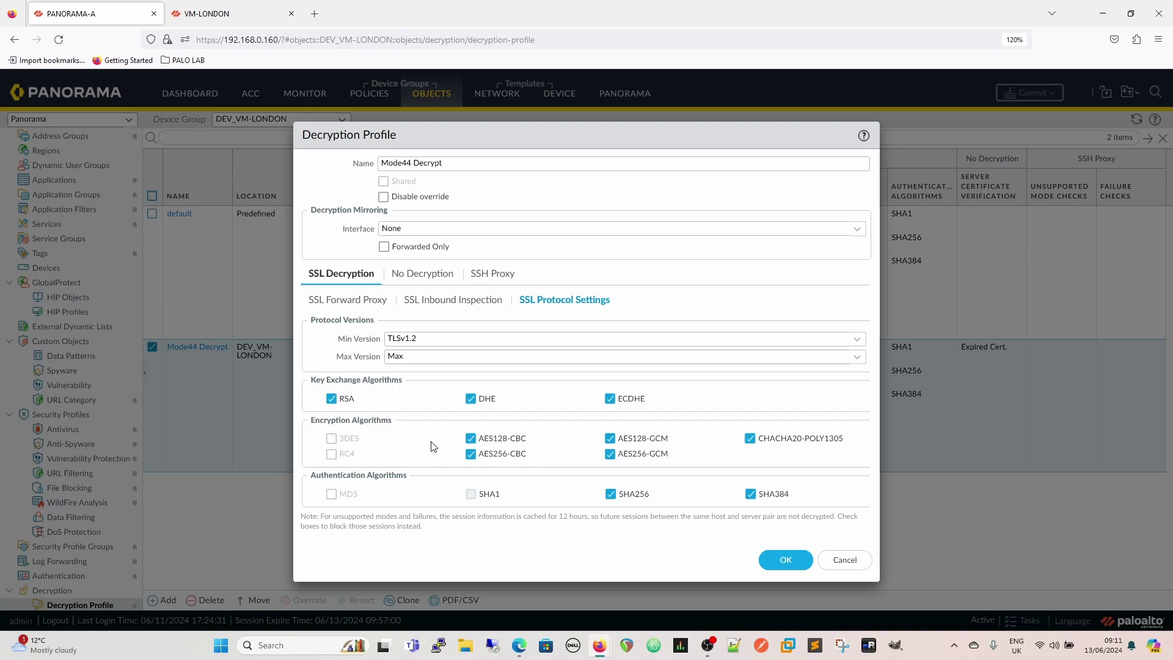
left_click(341, 398)
left_click(472, 495)
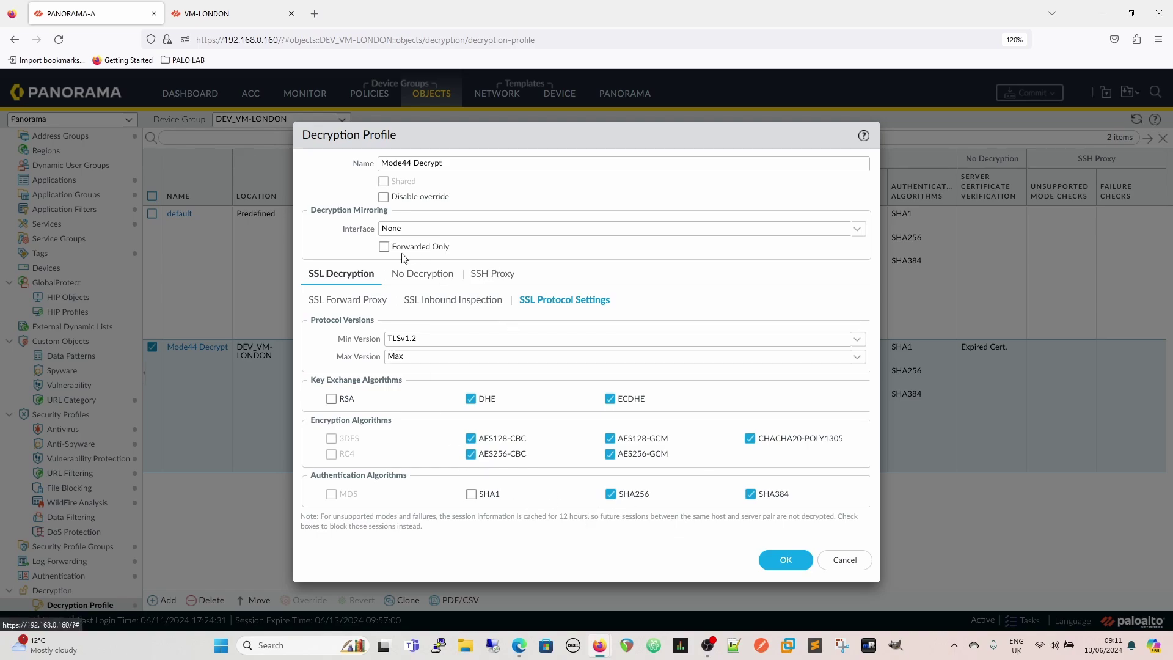
left_click(420, 276)
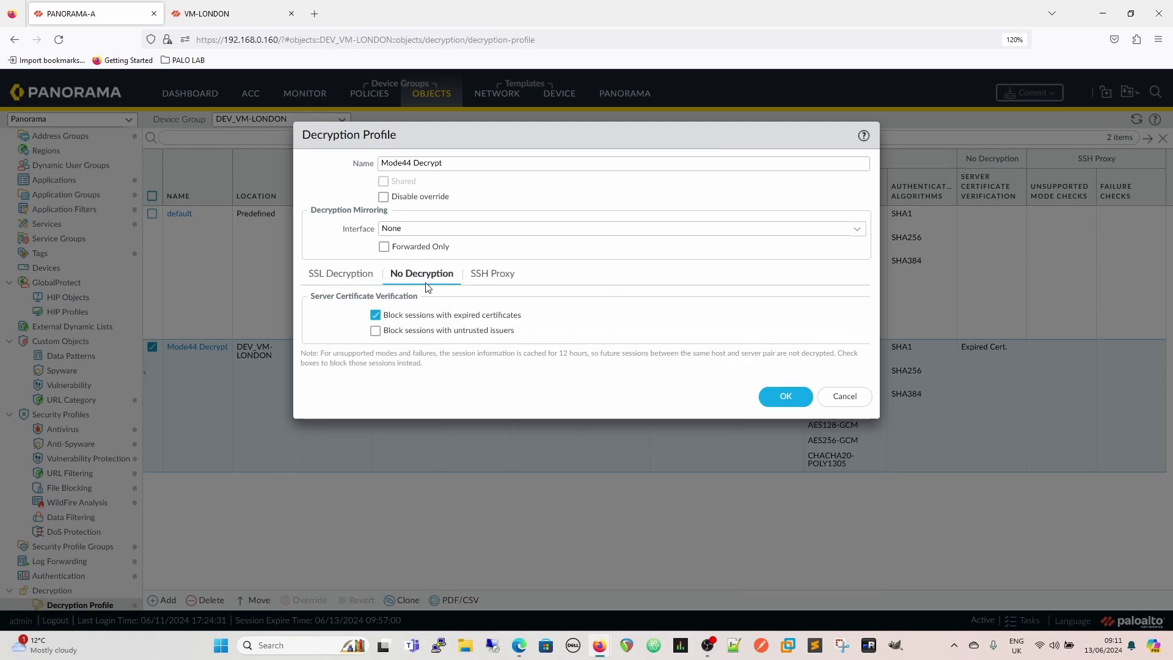
Step: Review the SSH Proxy and SSL Decryption tabs, then save the Mode44 Decrypt profile
left_click(506, 281)
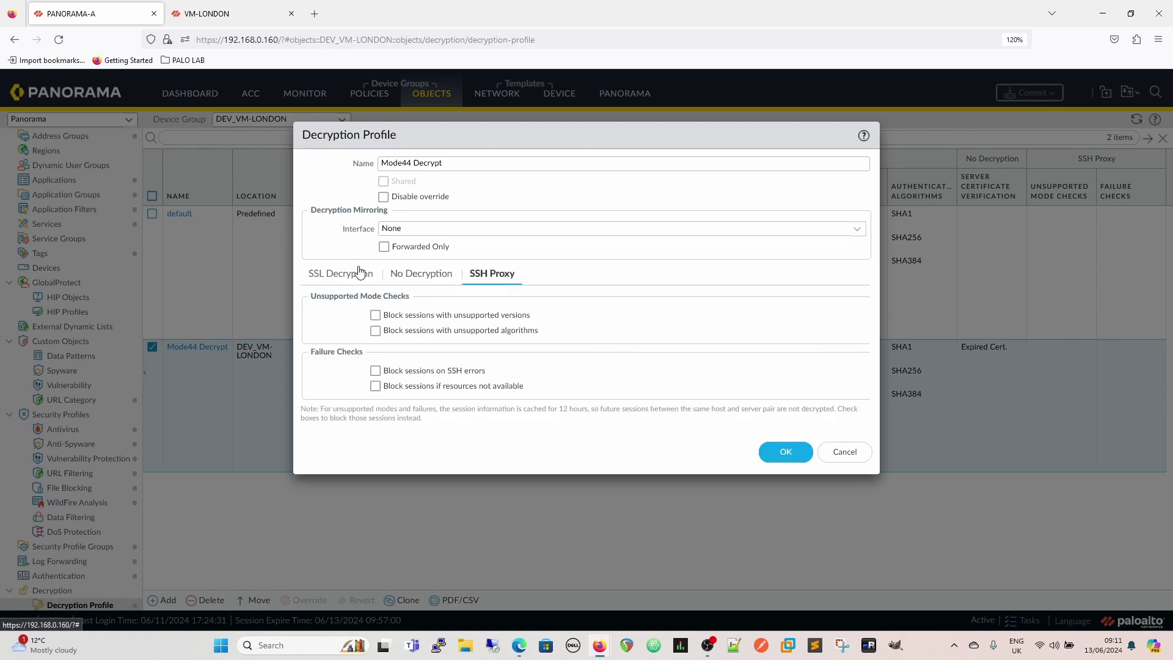
left_click(342, 277)
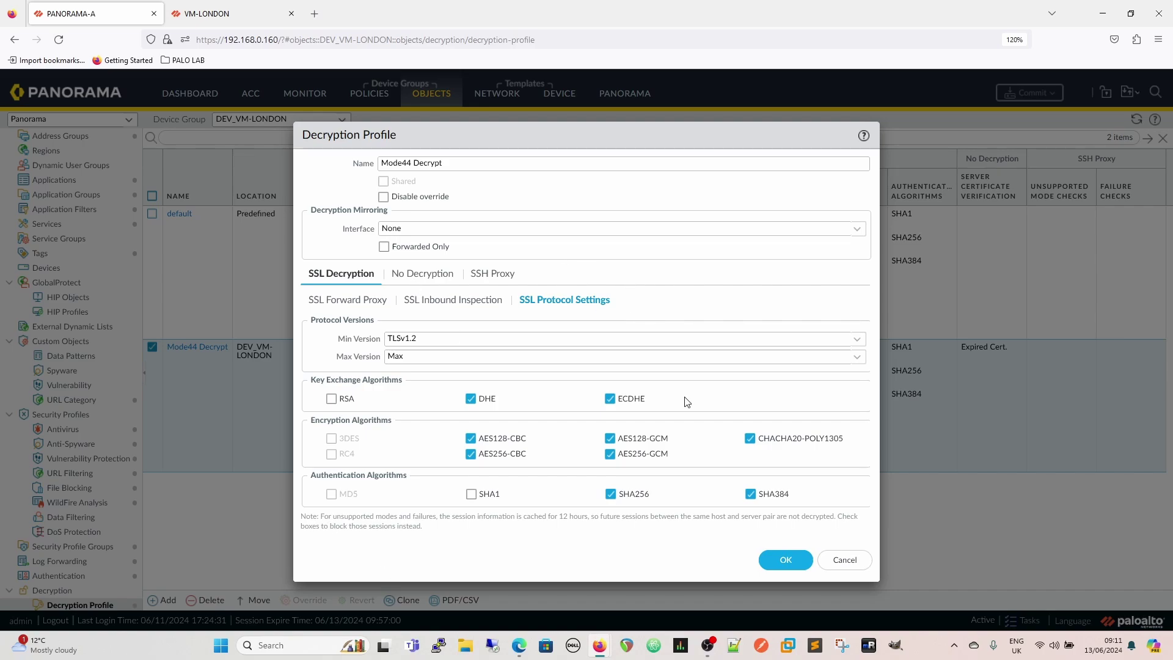
left_click(786, 560)
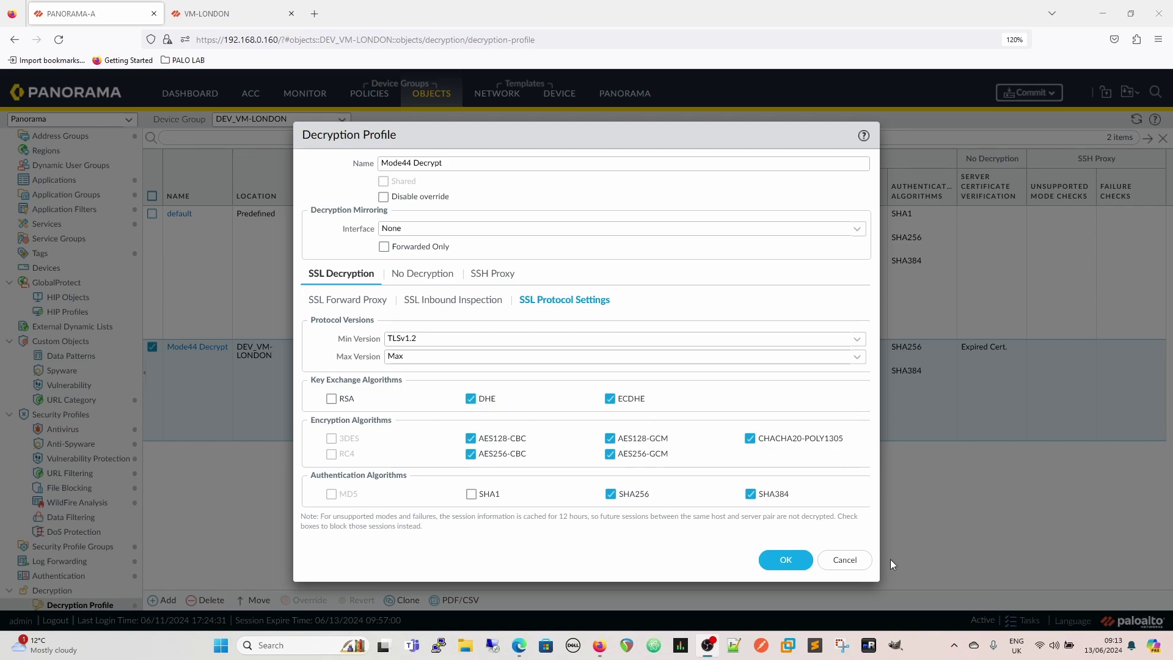
left_click(791, 563)
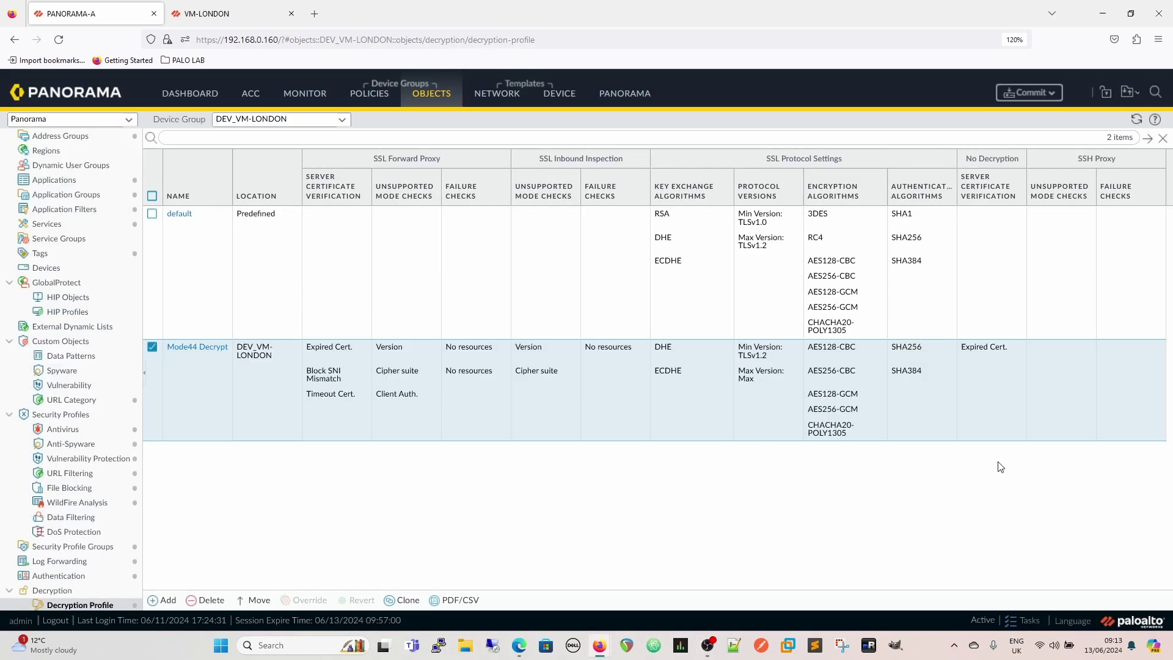
Step: Run Commit and Push for the DEV_VM-LONDON device group changes
left_click(1031, 92)
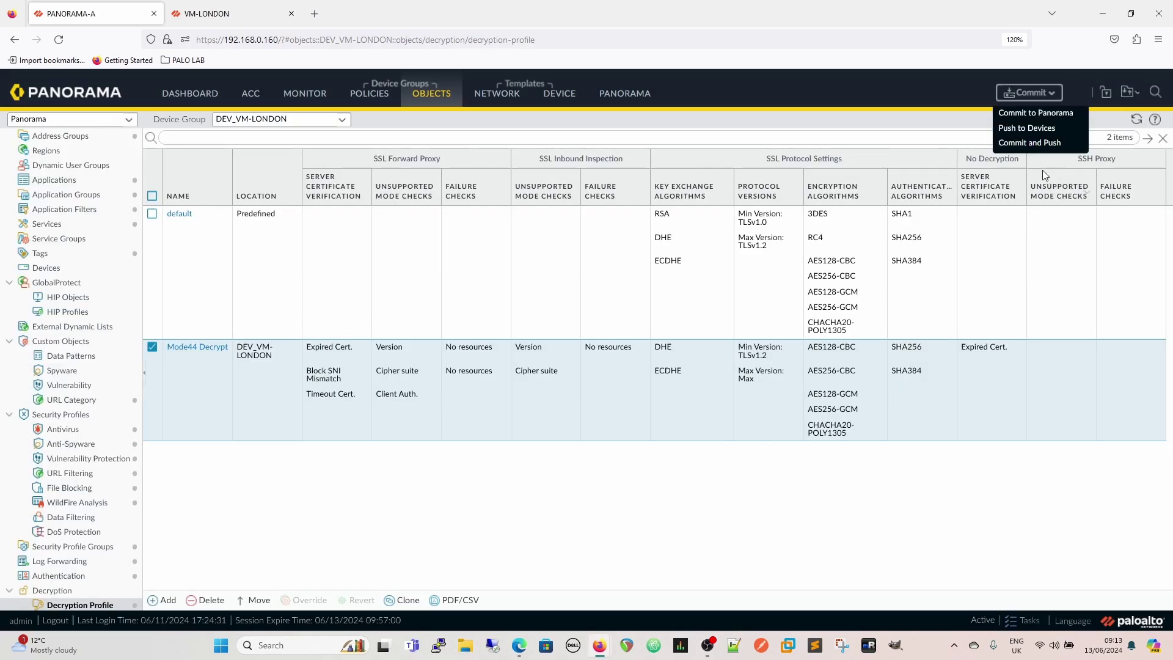
left_click(1022, 143)
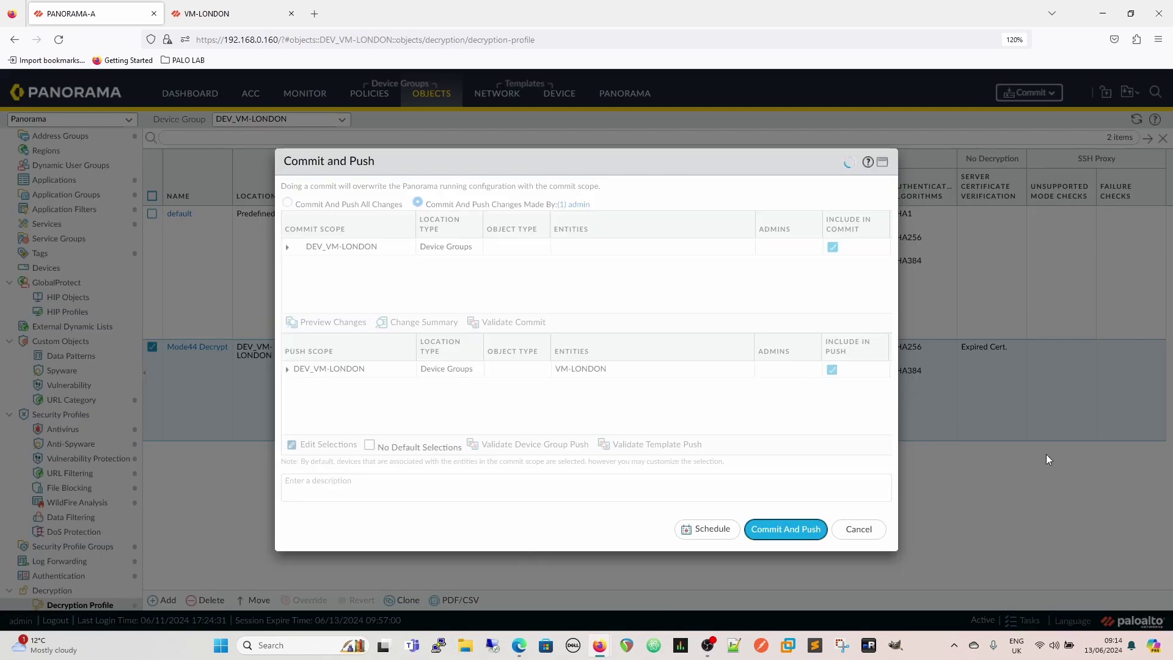
key("Return")
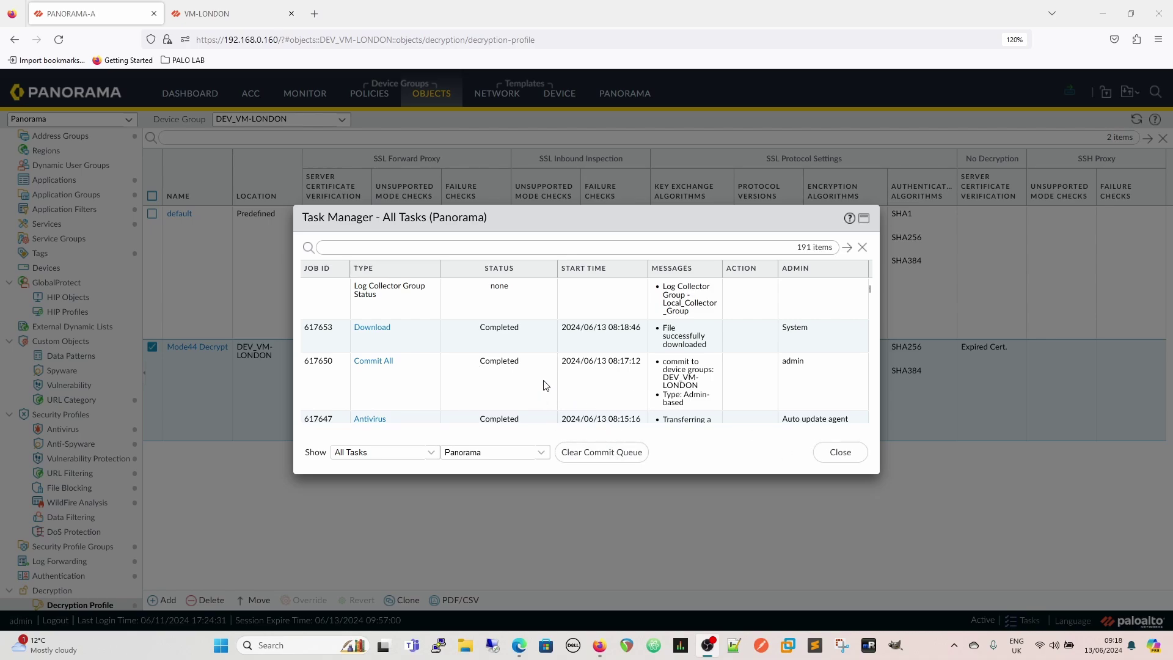
Step: Read why the Commit All job to VM-LONDON failed, then close the job details and Task Manager
scroll(544, 385, "down", 5)
scroll(546, 383, "down", 5)
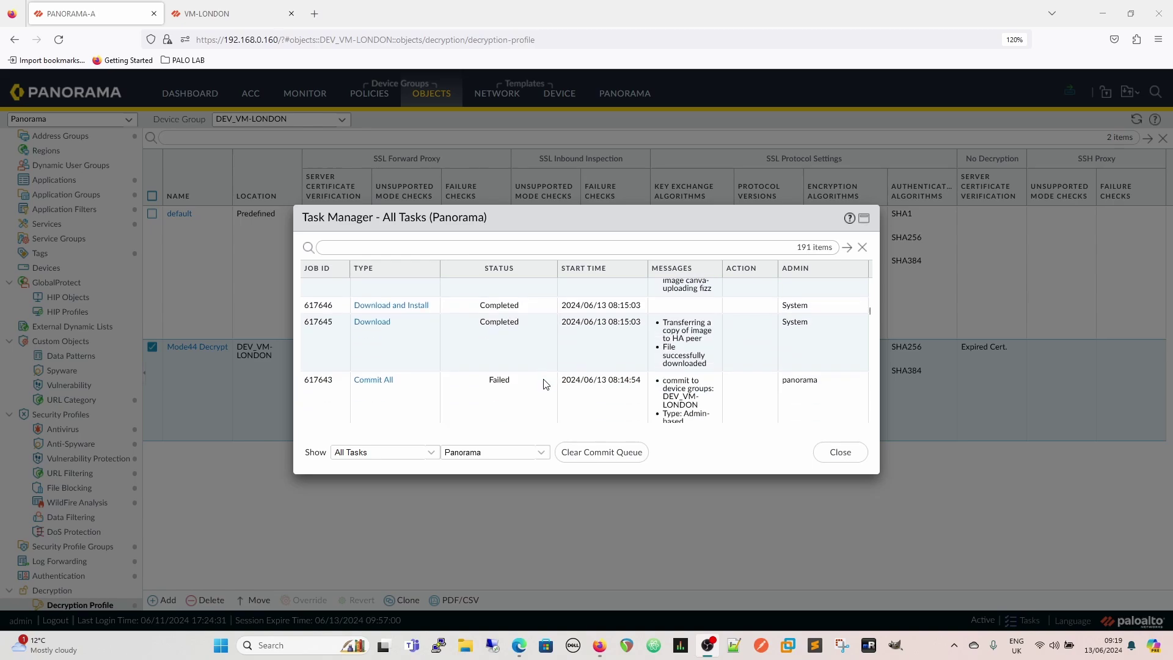
scroll(546, 384, "up", 1)
scroll(545, 383, "up", 1)
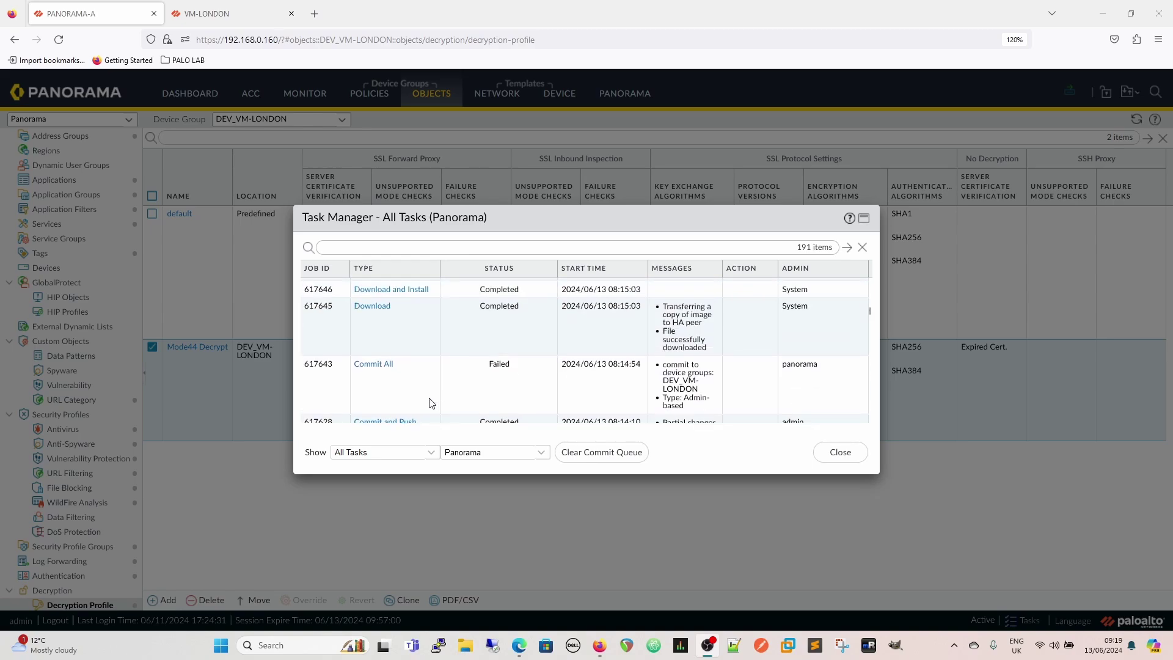
left_click(382, 367)
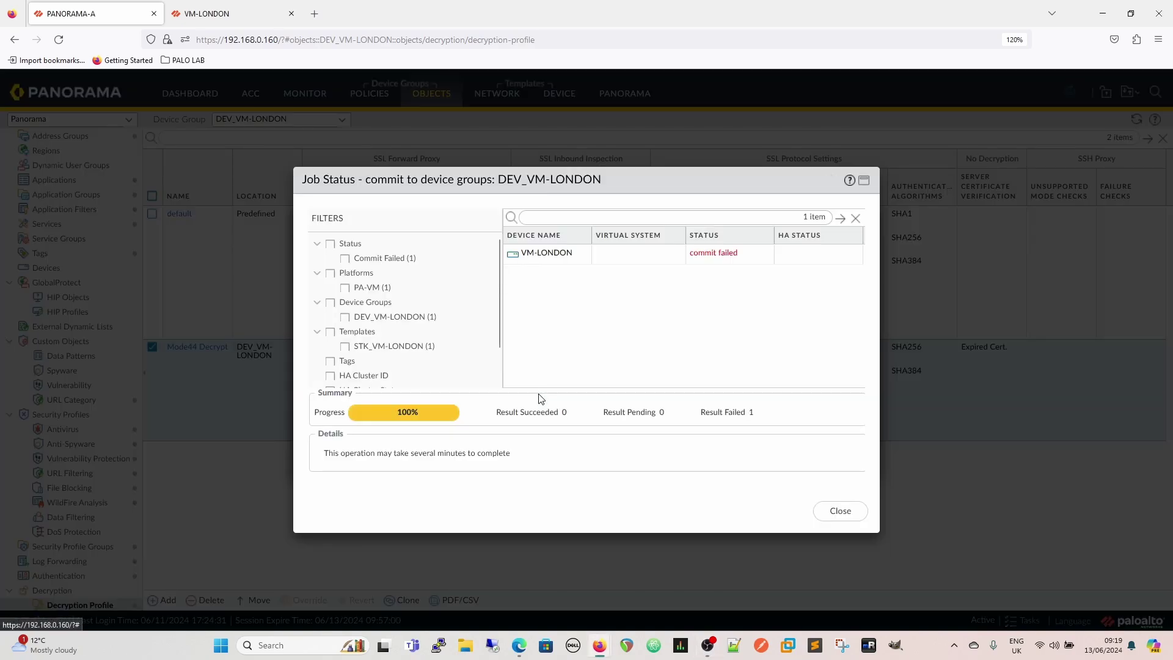
left_click(725, 254)
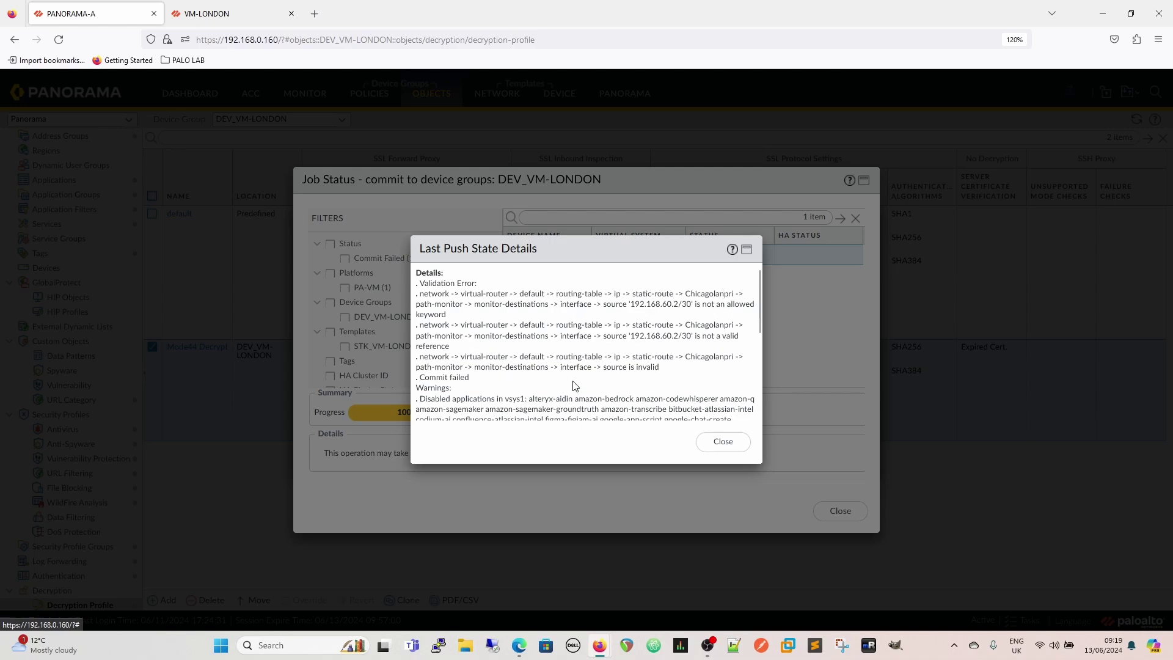
left_click(723, 441)
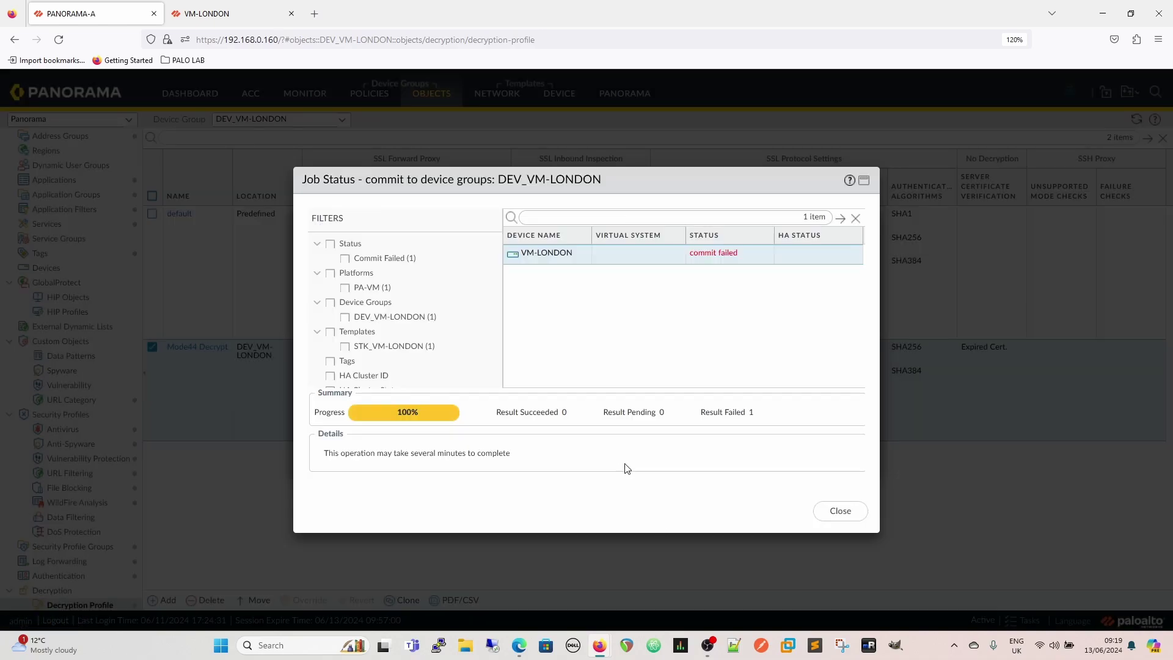
left_click(839, 510)
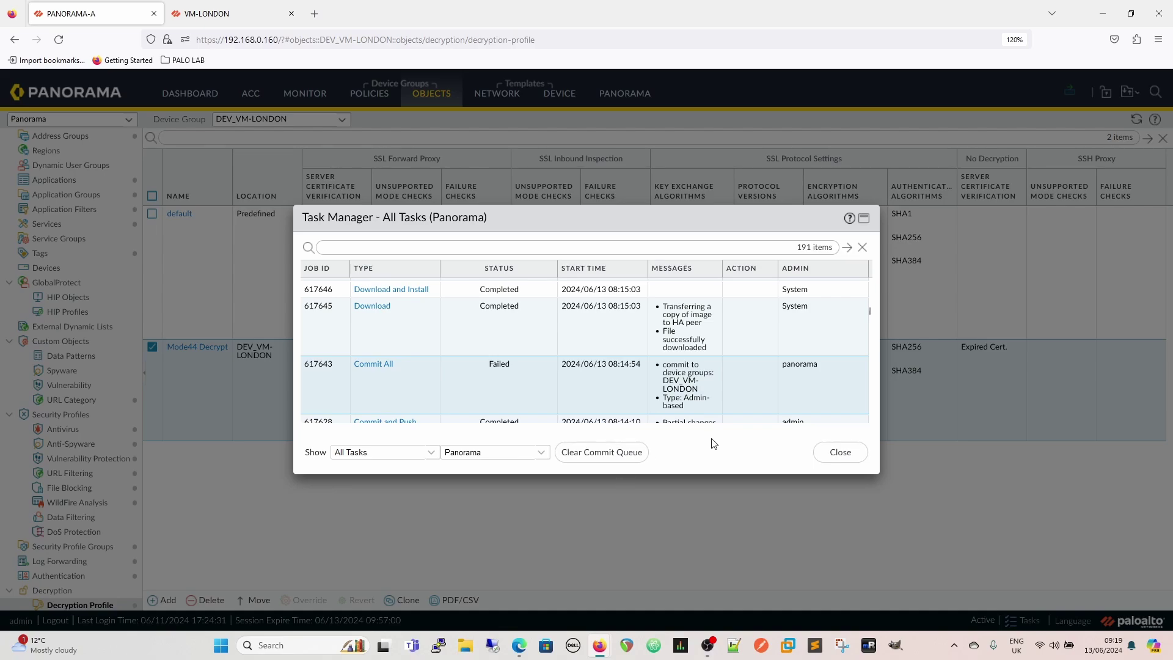
scroll(592, 308, "up", 5)
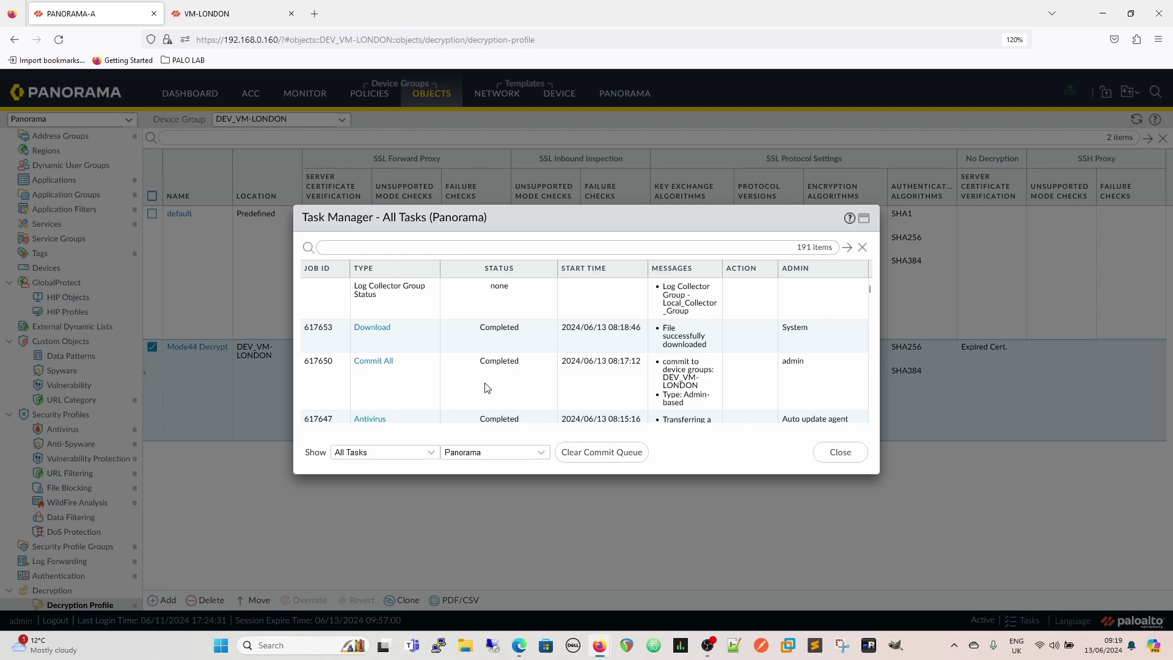
left_click(831, 455)
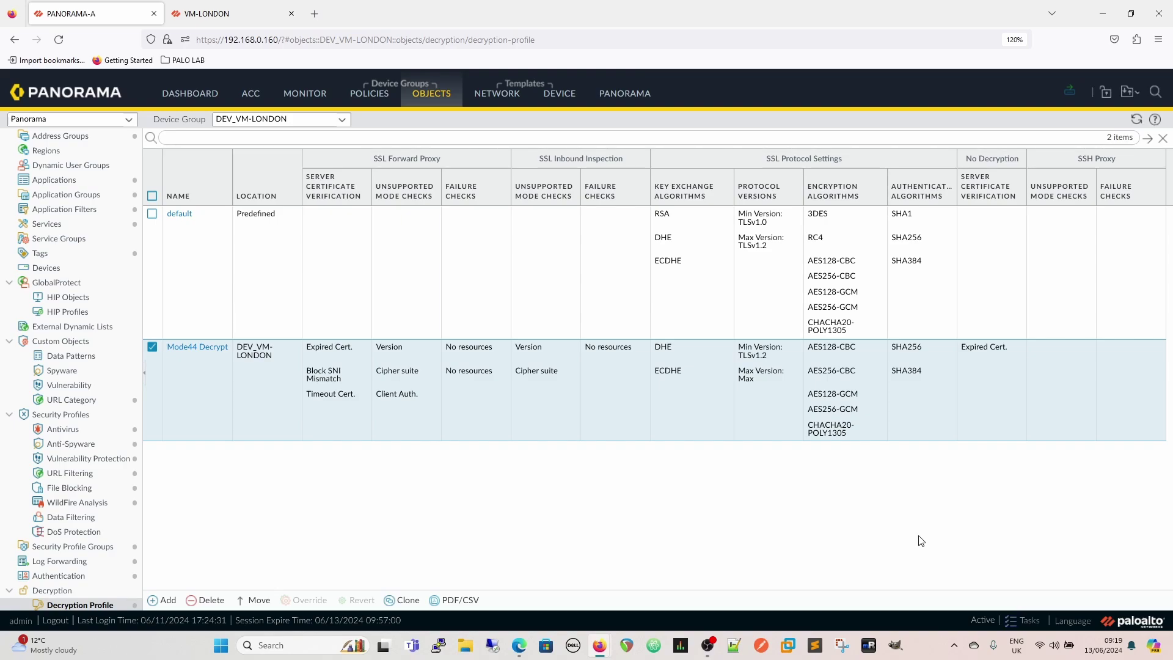
Step: In Push to Devices, try toggling DEV_VM-LONDON, STK_VM-LONDON and template inclusion, then cancel the selection edits
mouse_move(1077, 107)
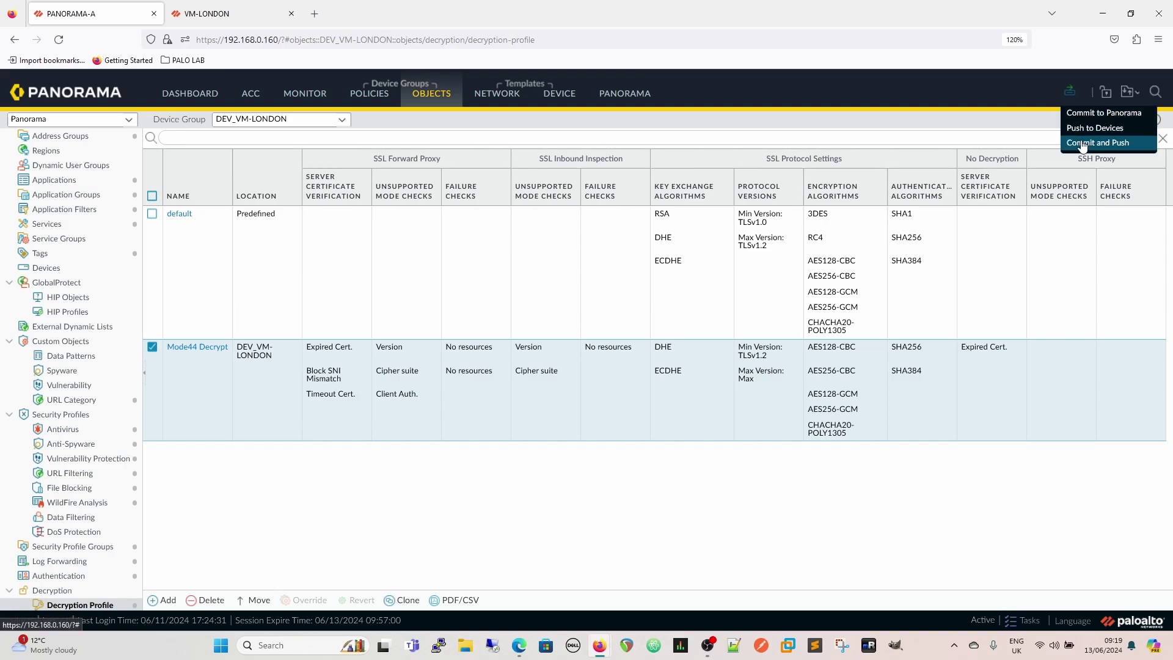
left_click(1081, 130)
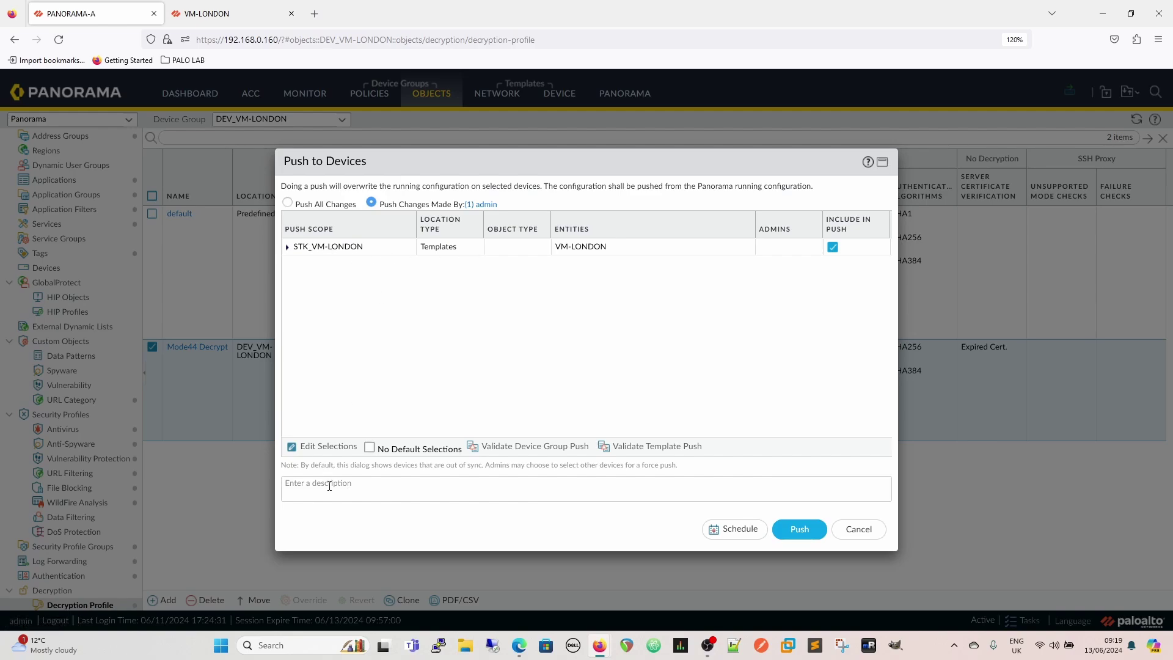
left_click(294, 448)
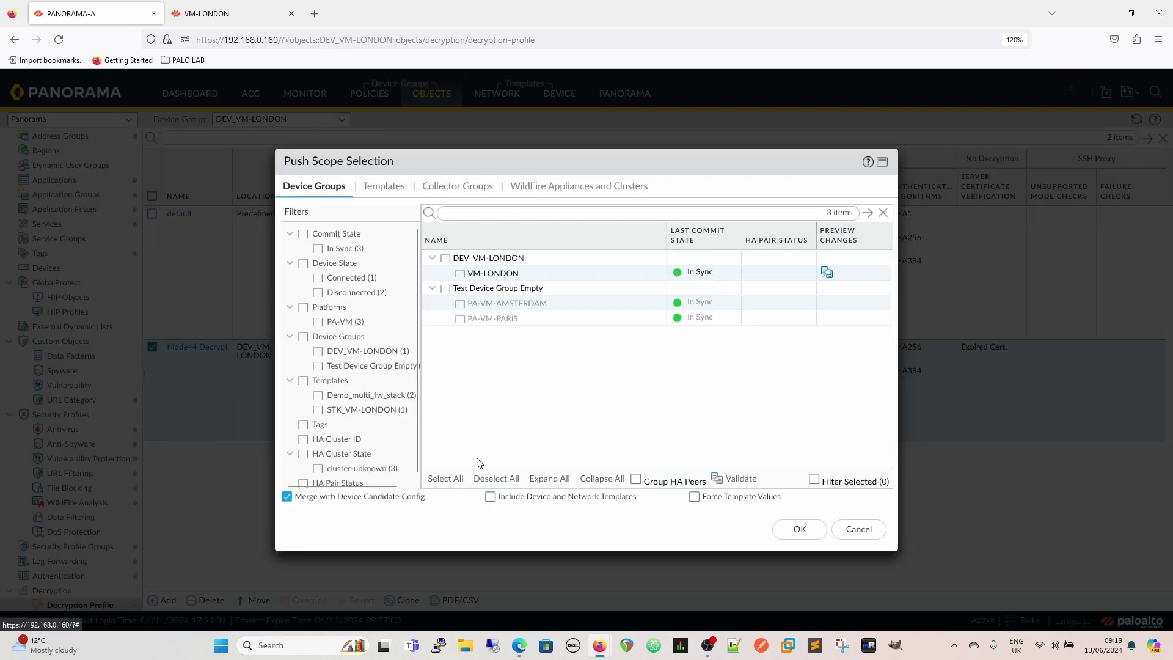
left_click(446, 259)
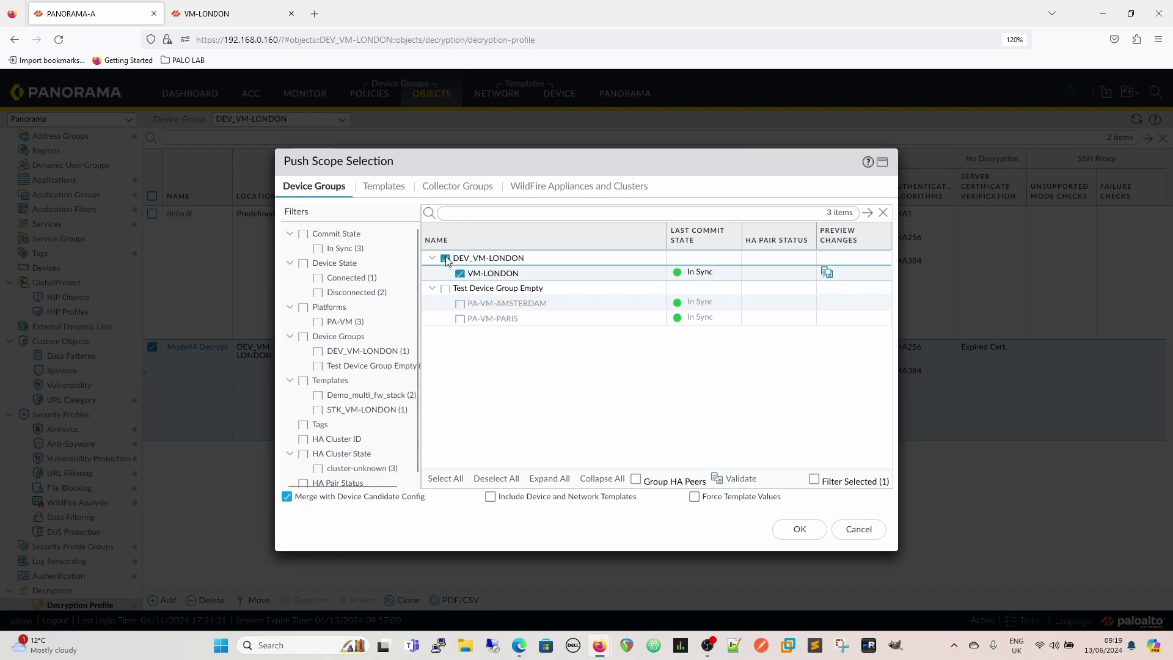
left_click(490, 496)
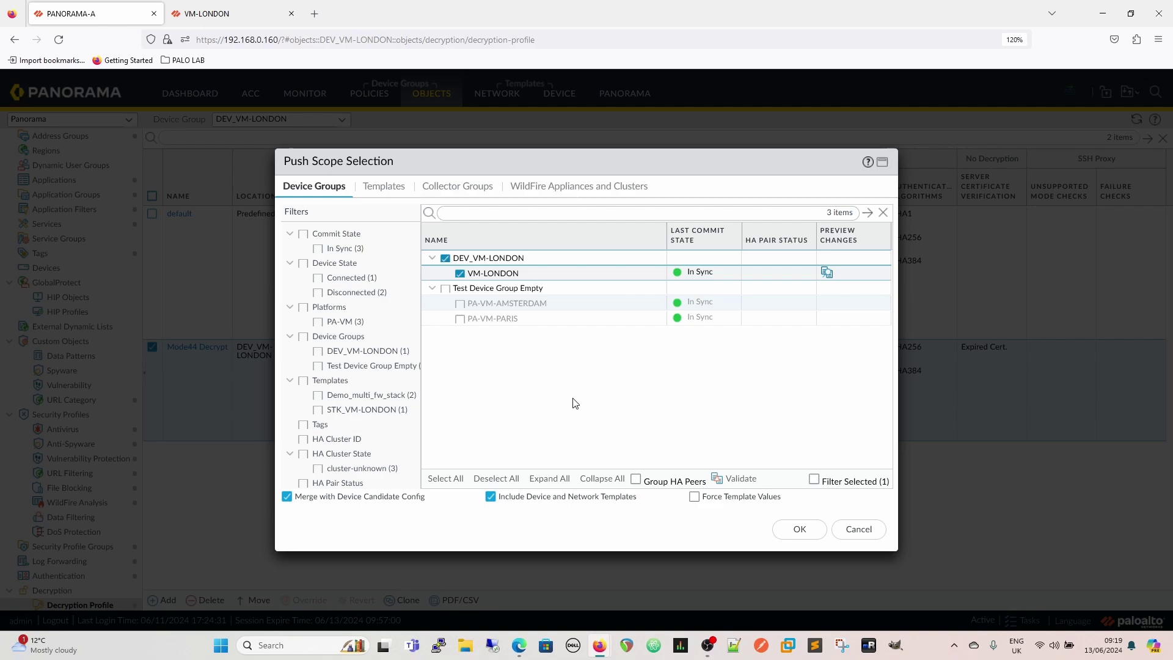
left_click(384, 186)
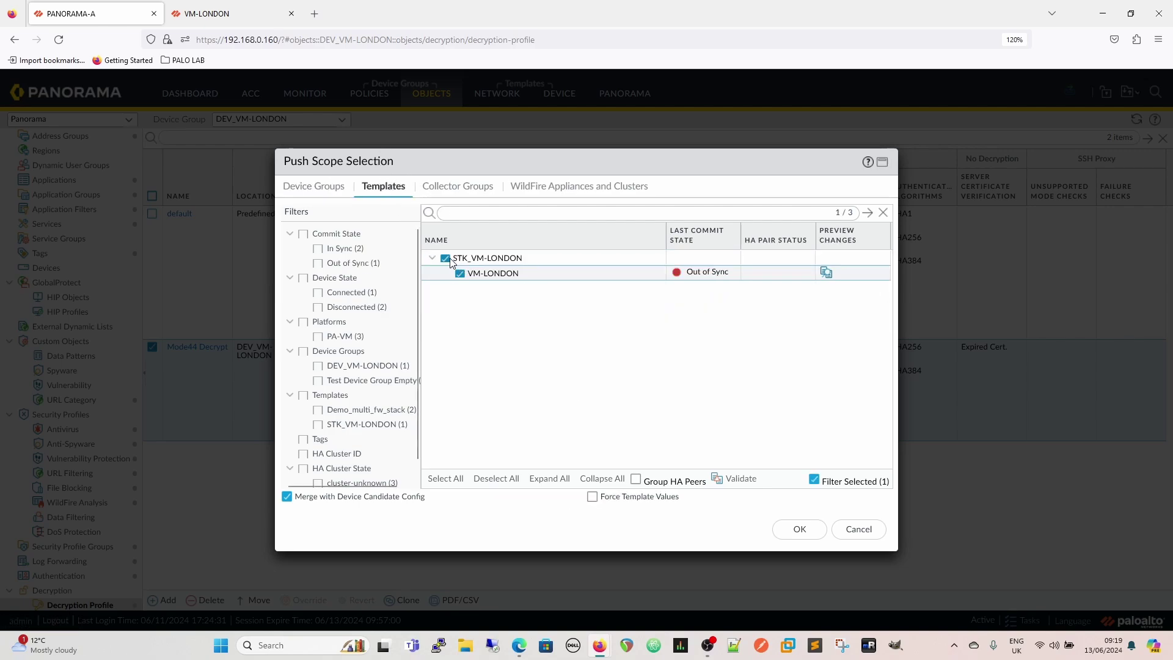
left_click(446, 258)
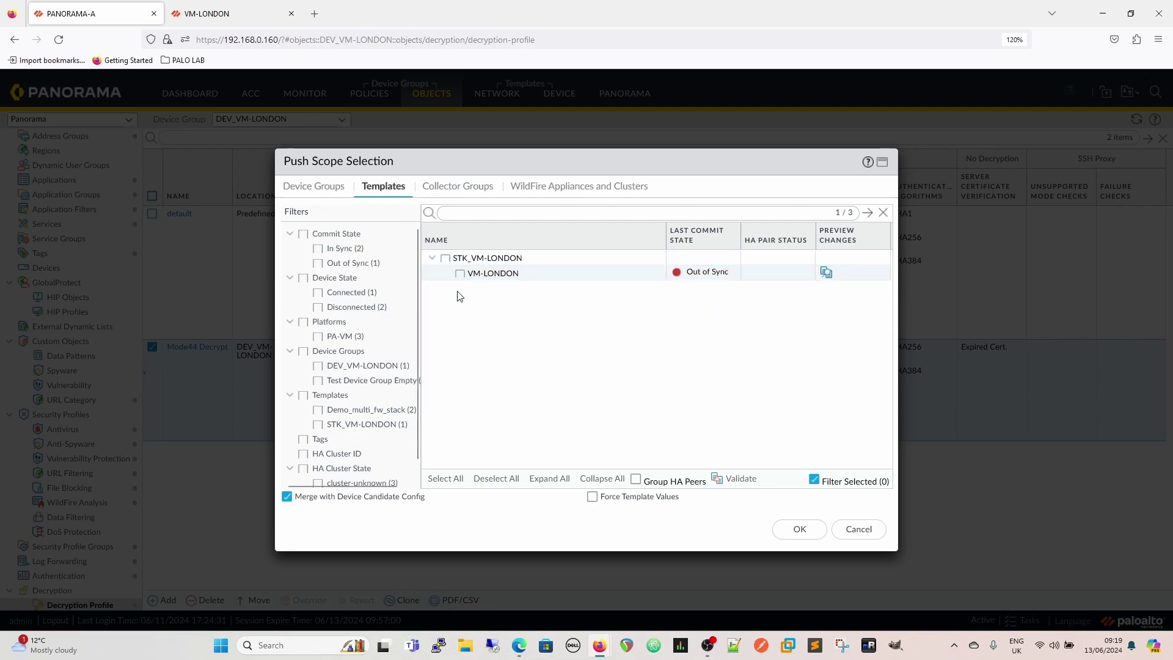
left_click(335, 188)
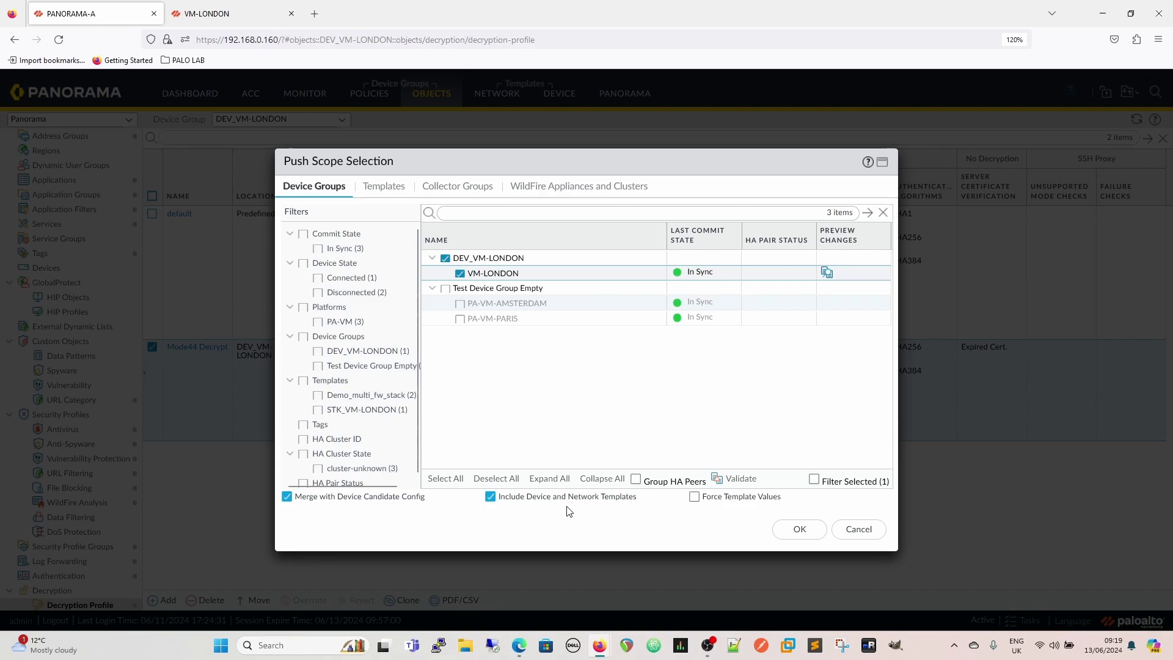
left_click(491, 497)
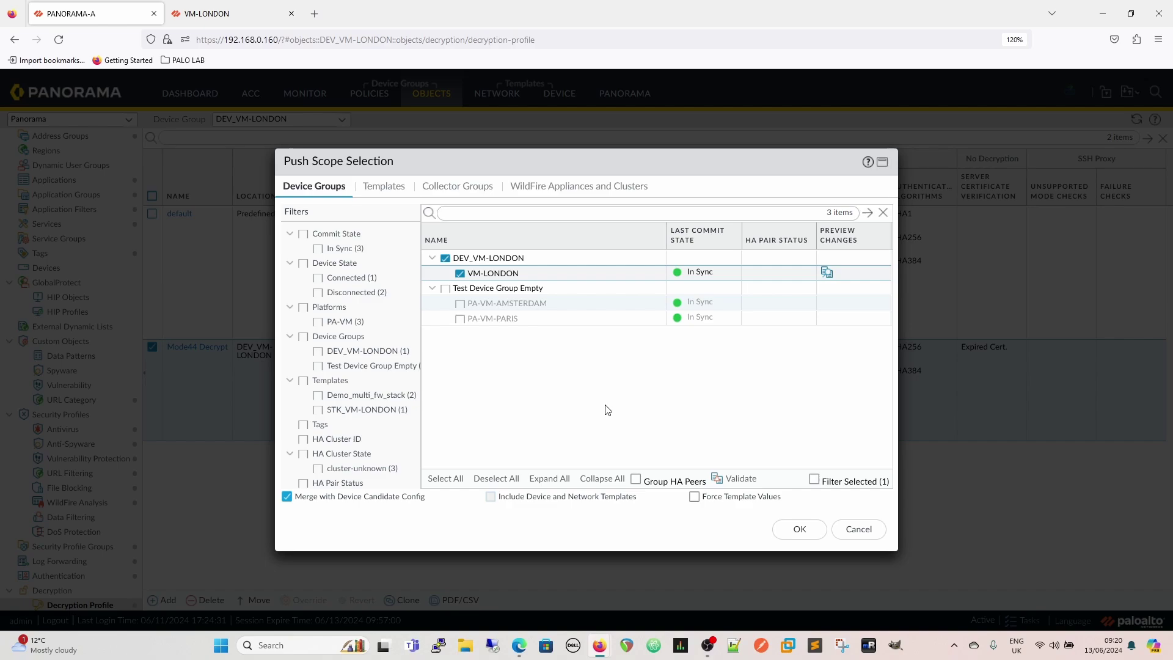
left_click(862, 535)
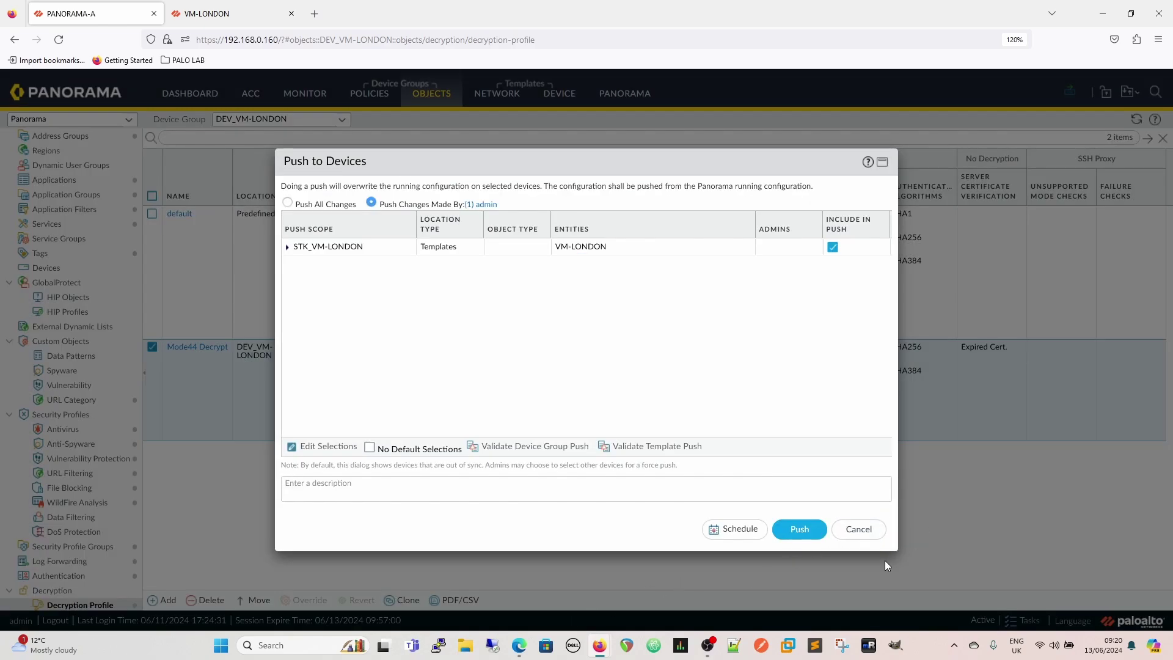
Step: Cancel the push to devices and return to the Decryption Profile list
left_click(859, 530)
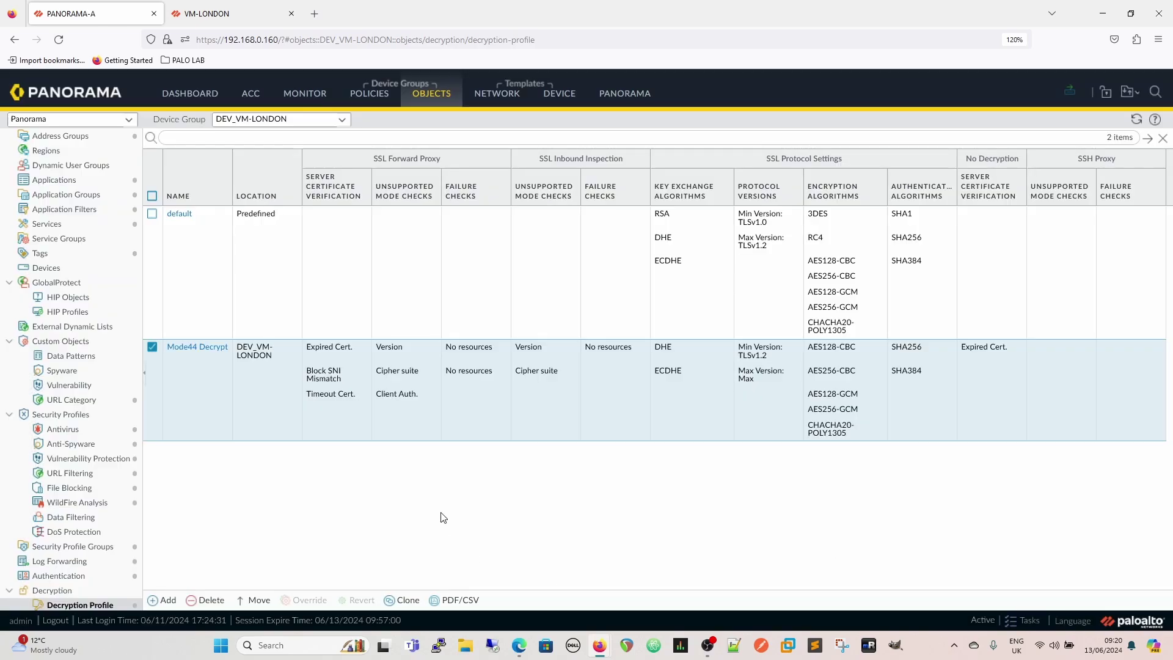